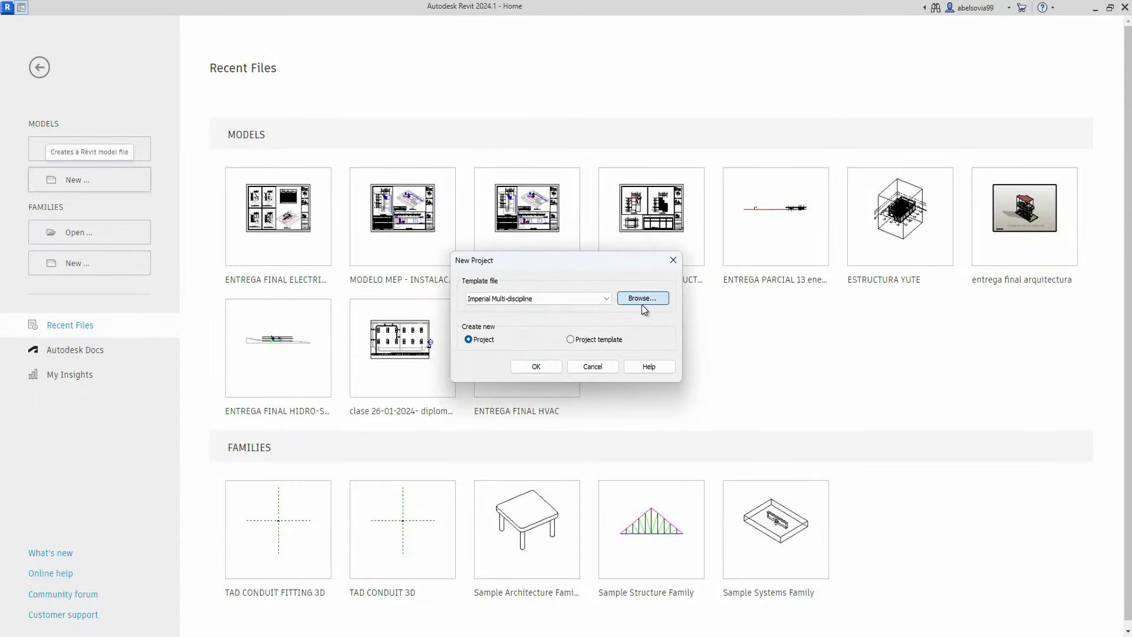
Choose DefaultMetric.rte from the English templates folder as the new project's template.
left_click(641, 302)
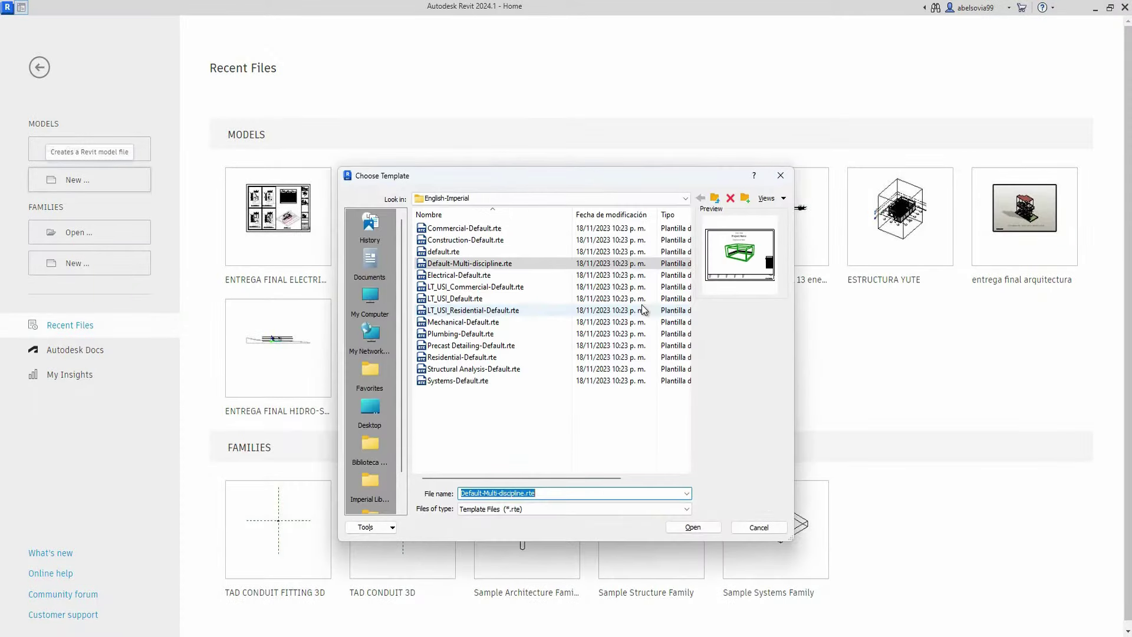
left_click(716, 198)
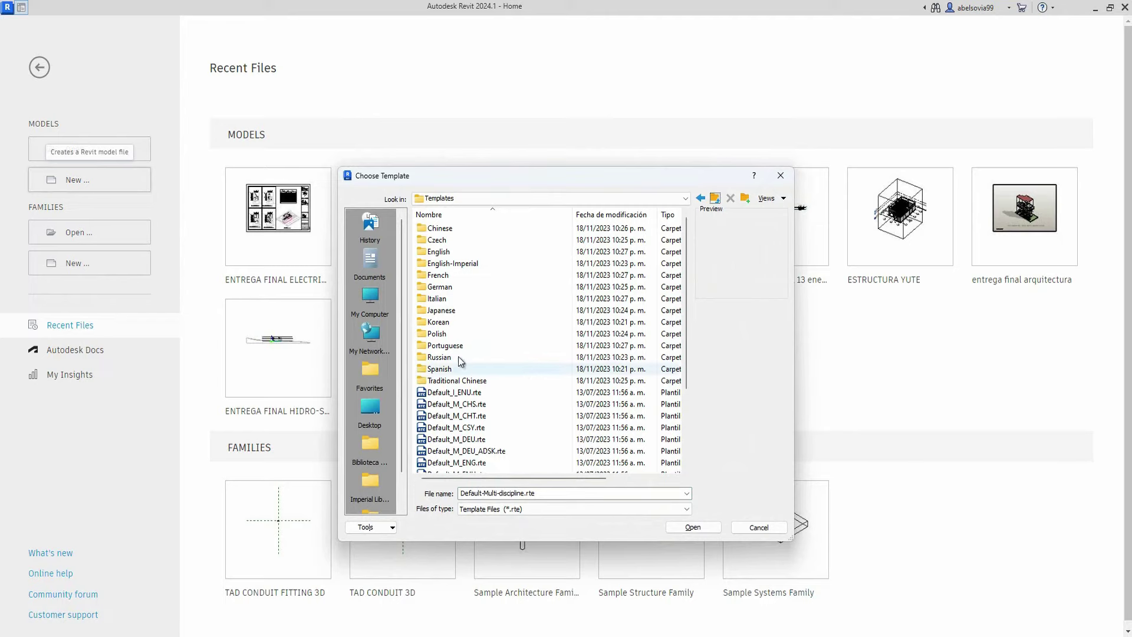
double_click(439, 251)
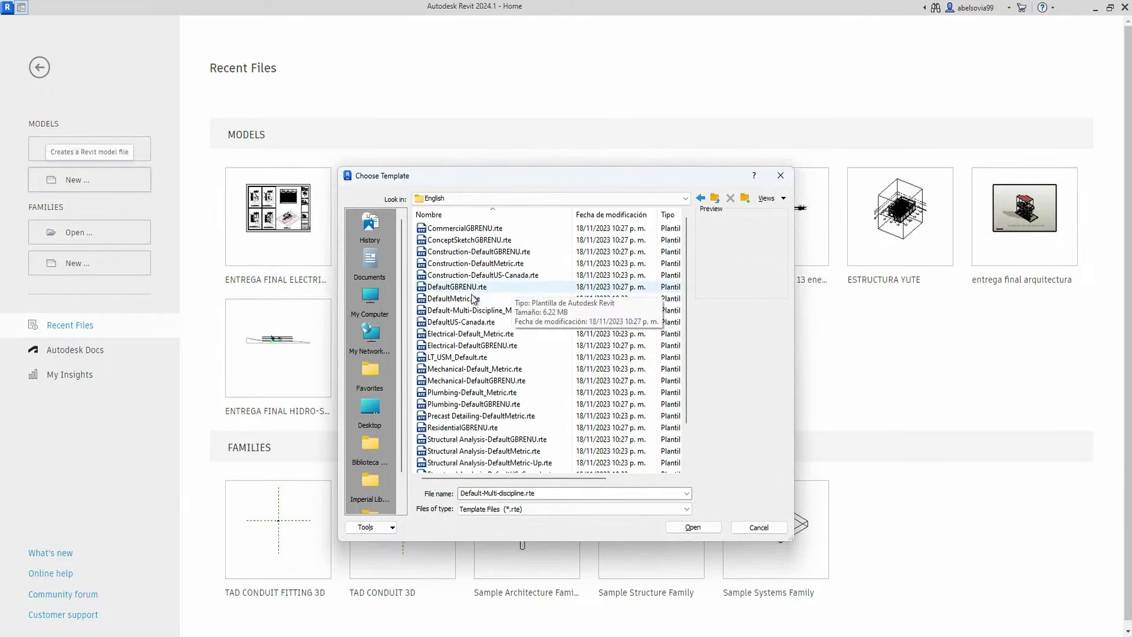
left_click(463, 299)
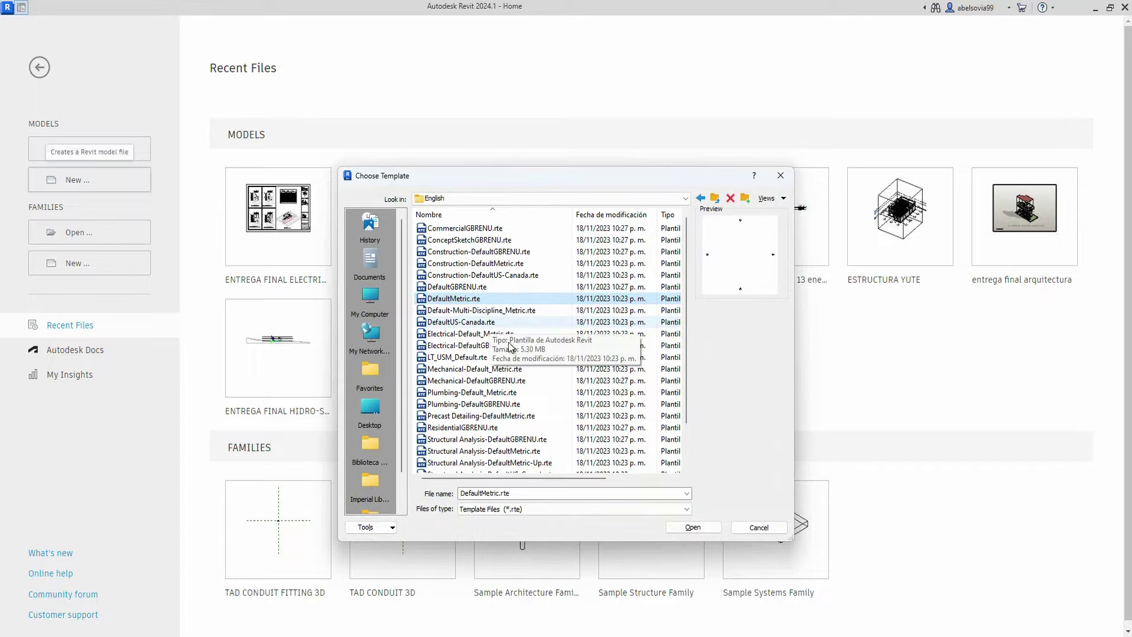
scroll(498, 413, "down", 1)
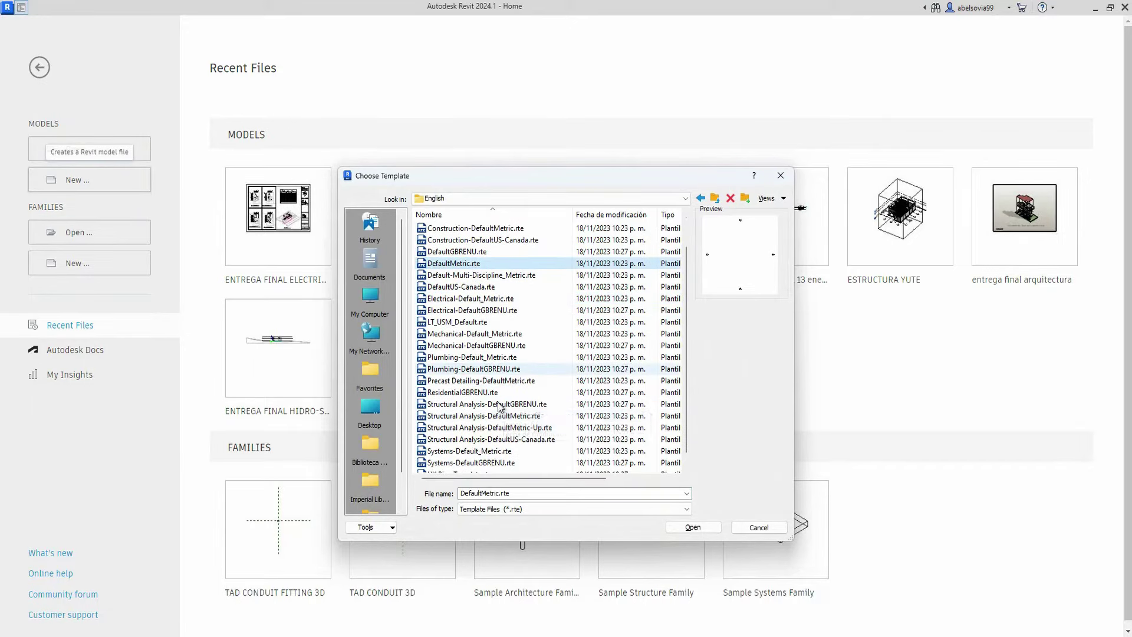
scroll(497, 419, "down", 1)
scroll(495, 420, "up", 2)
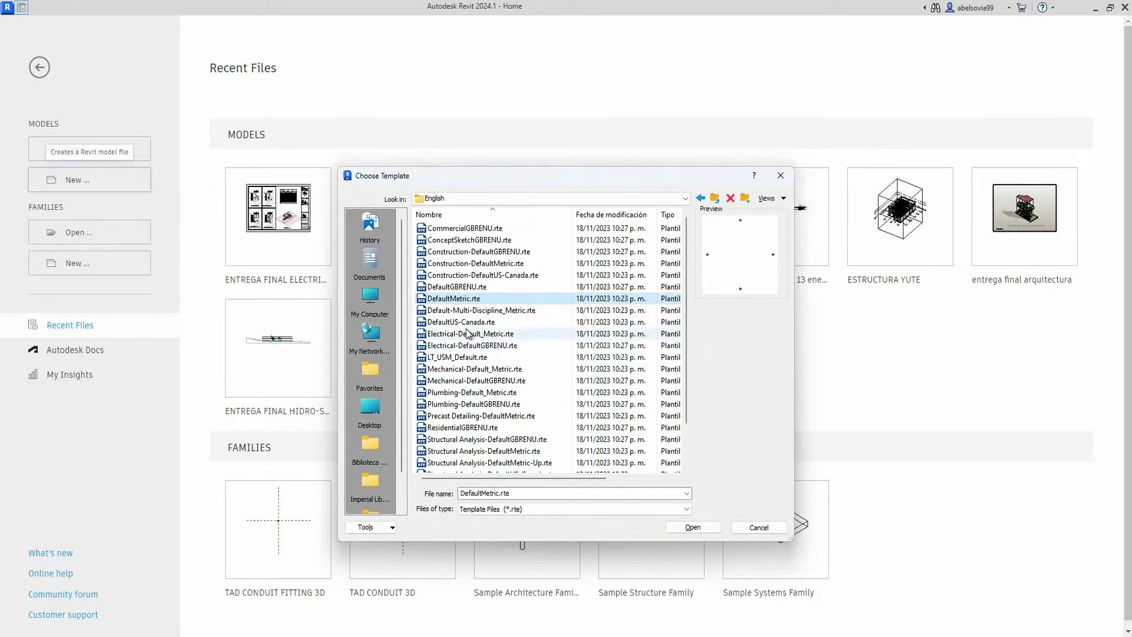
left_click(702, 529)
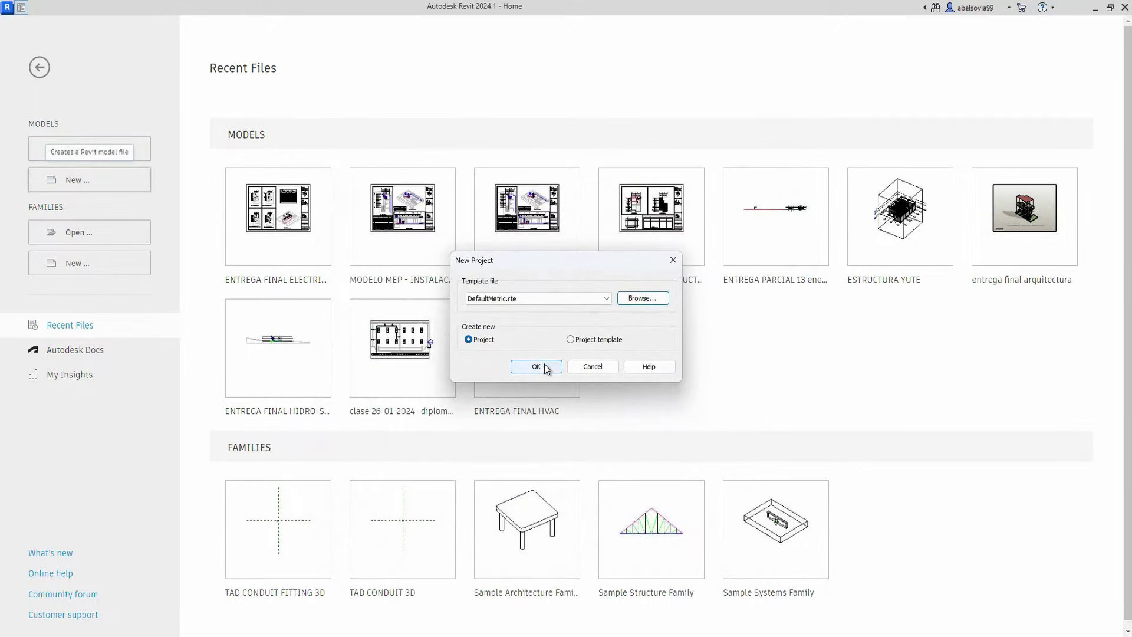
Create the project and set Length units to Meters rounded to 2 decimal places.
left_click(544, 364)
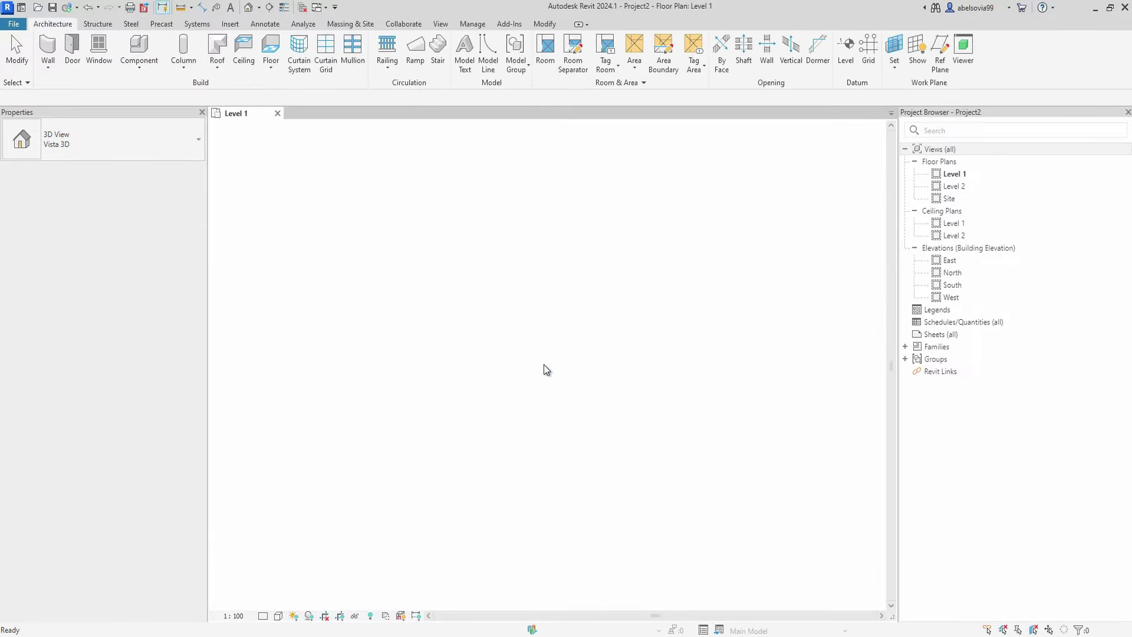
key("u")
key("n")
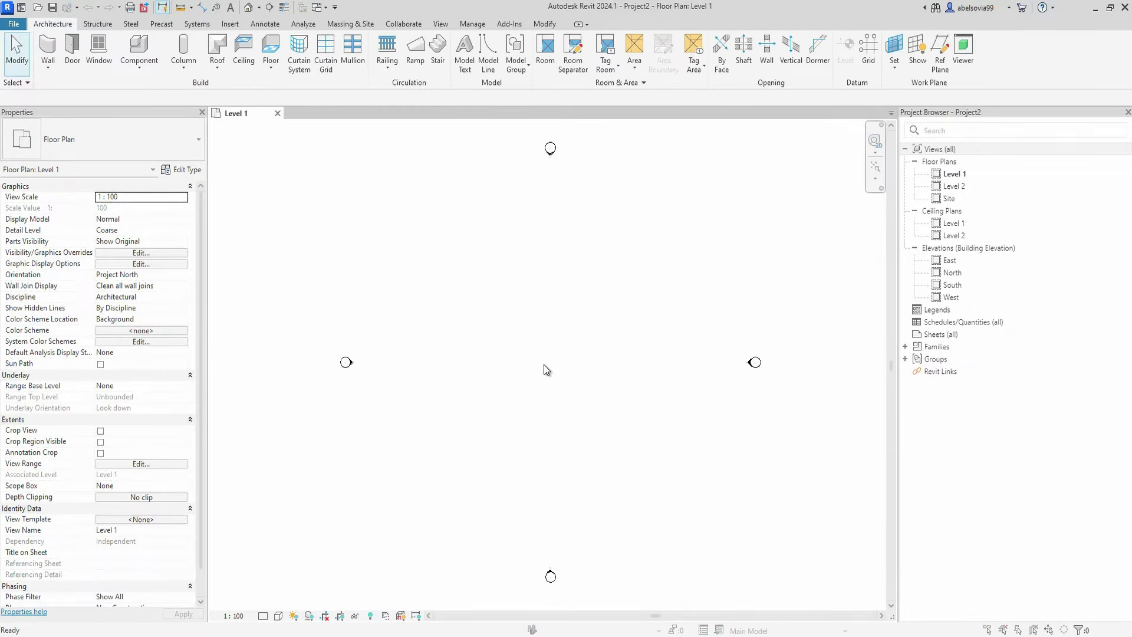
left_click(550, 278)
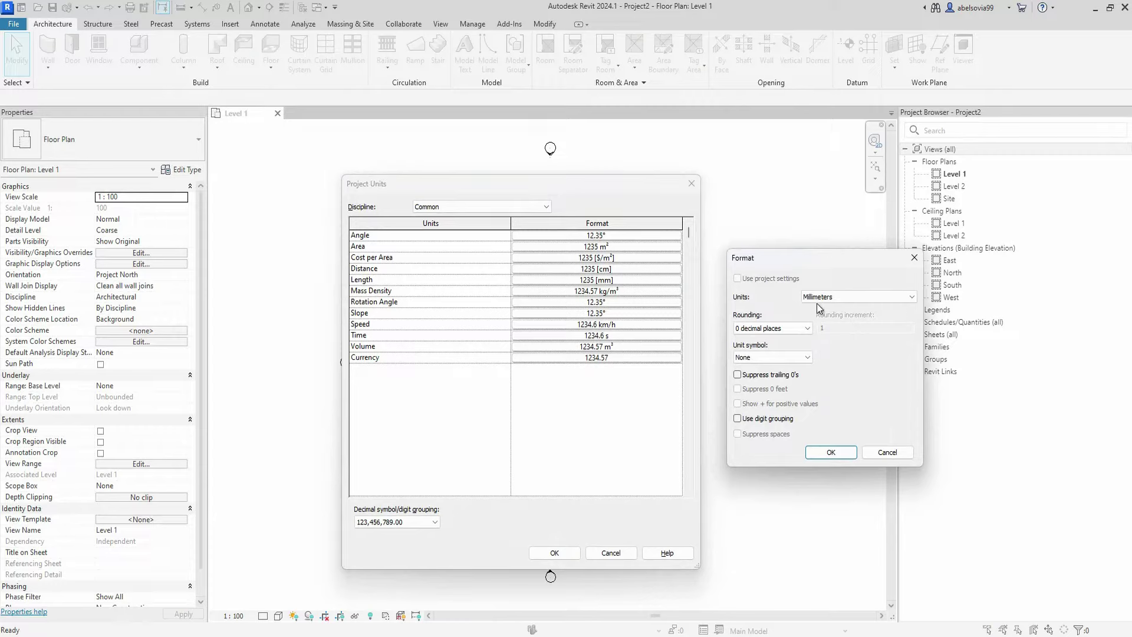
left_click(849, 298)
left_click(837, 345)
left_click(786, 328)
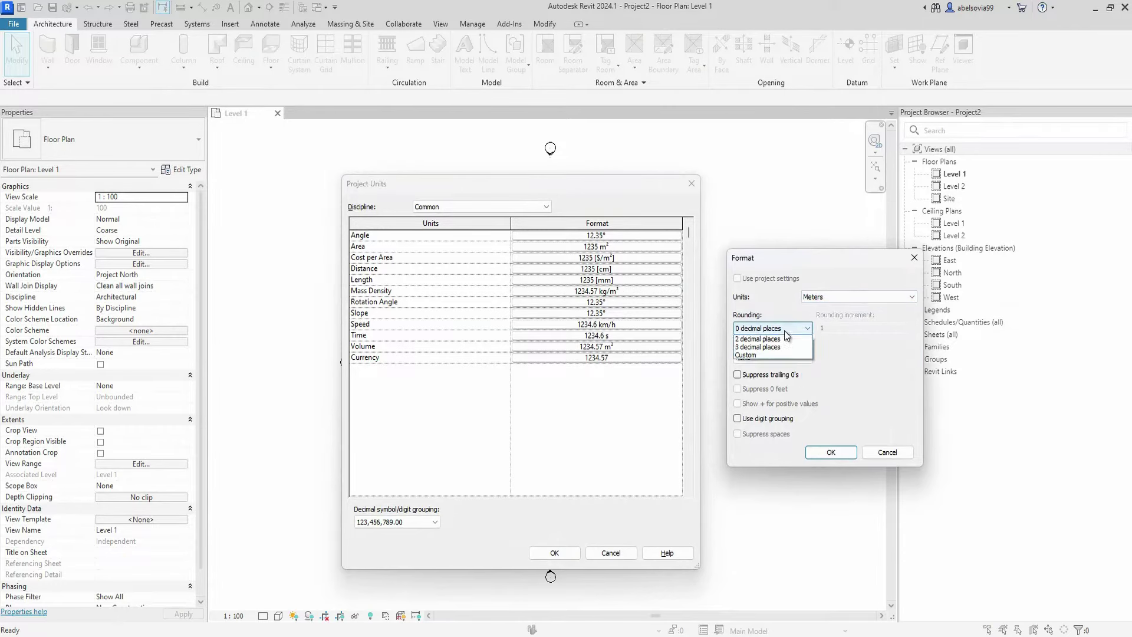
left_click(761, 377)
left_click(837, 453)
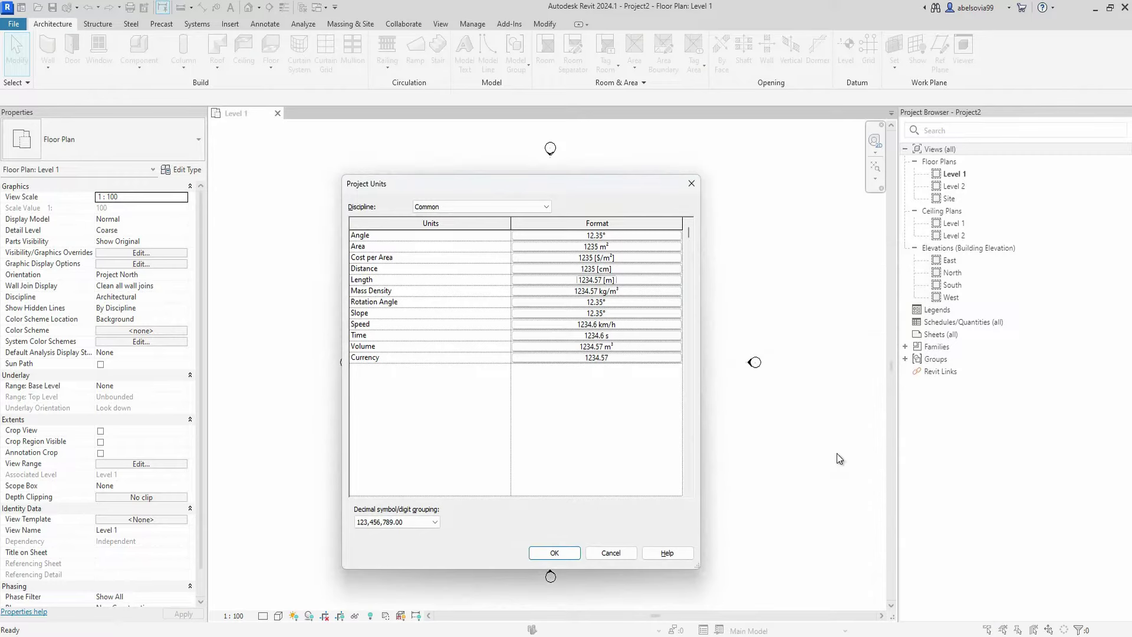
left_click(551, 553)
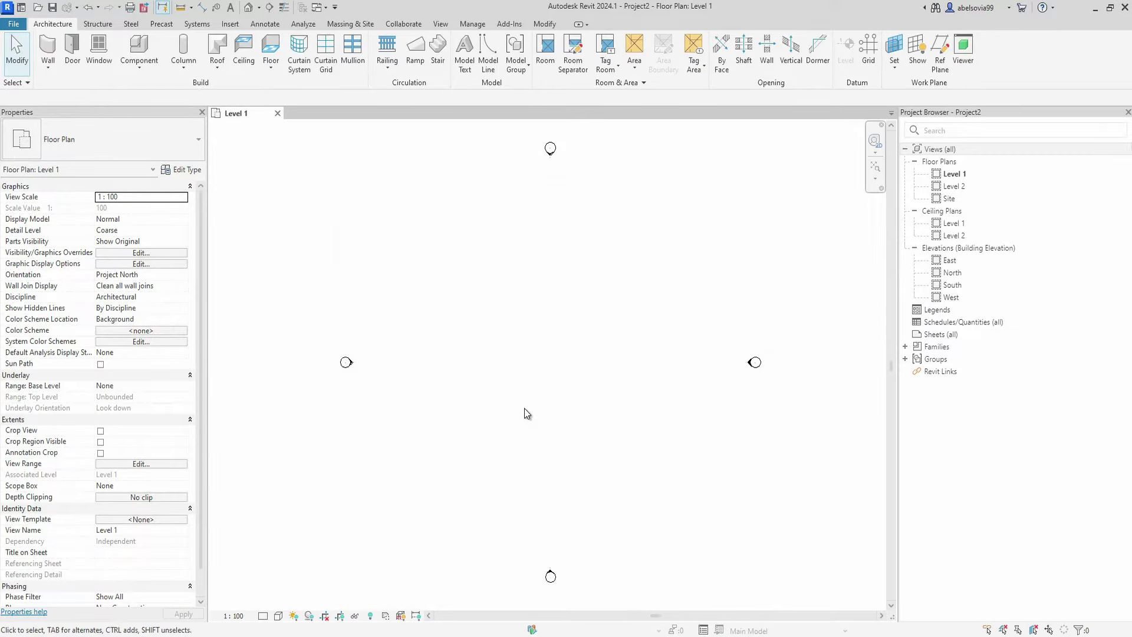
Draw the first two slanted Generic - 200mm walls forming a V.
left_click(48, 48)
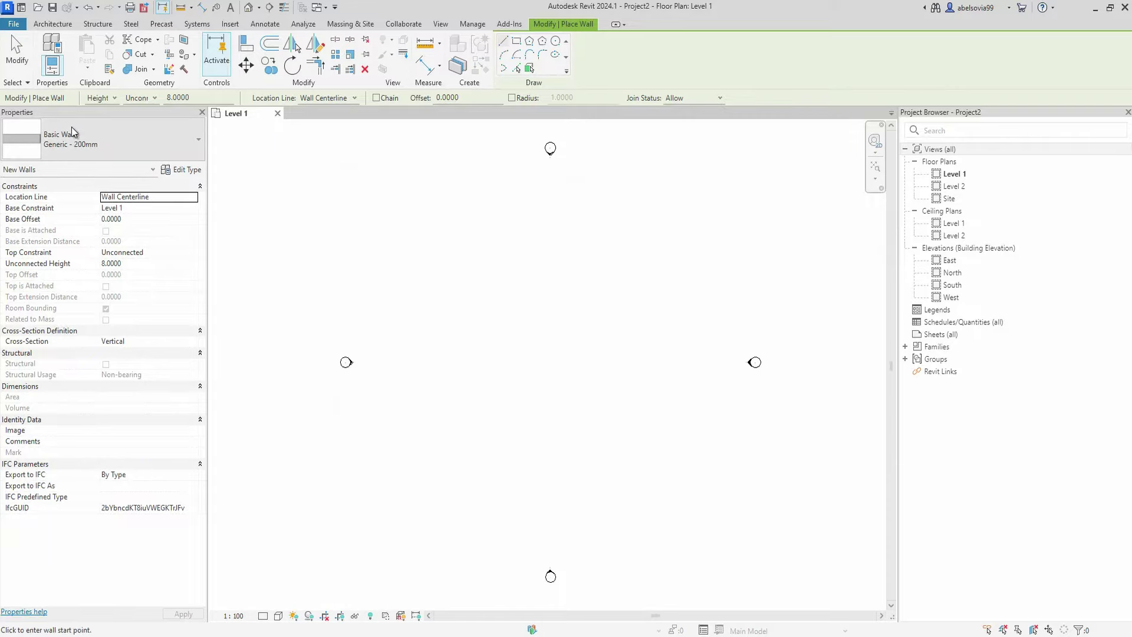
left_click(87, 144)
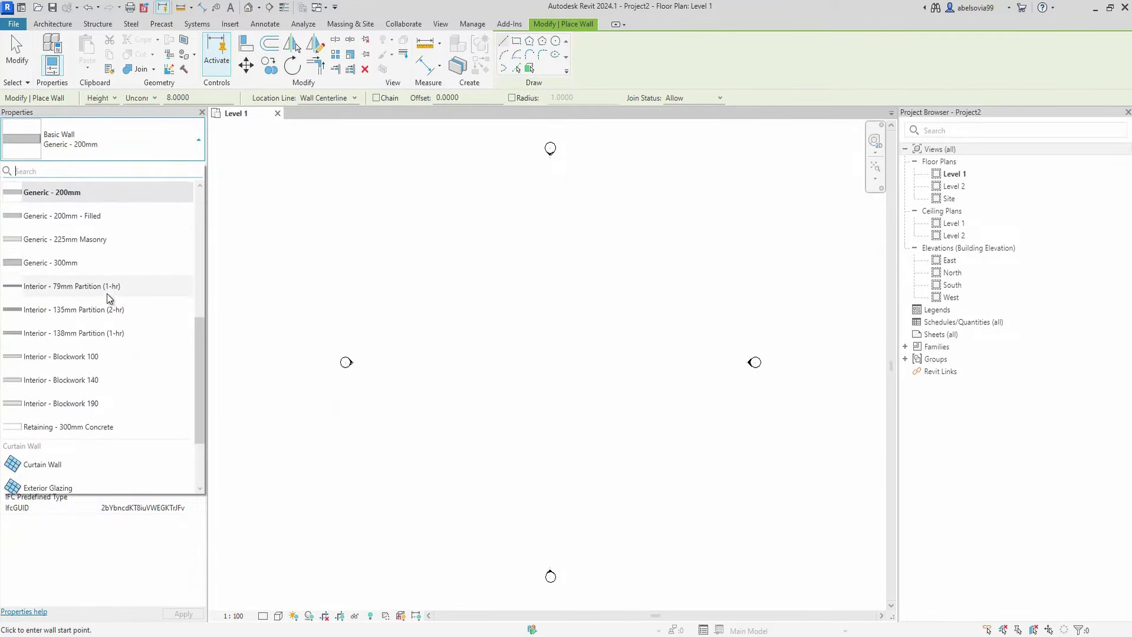
scroll(107, 292, "up", 3)
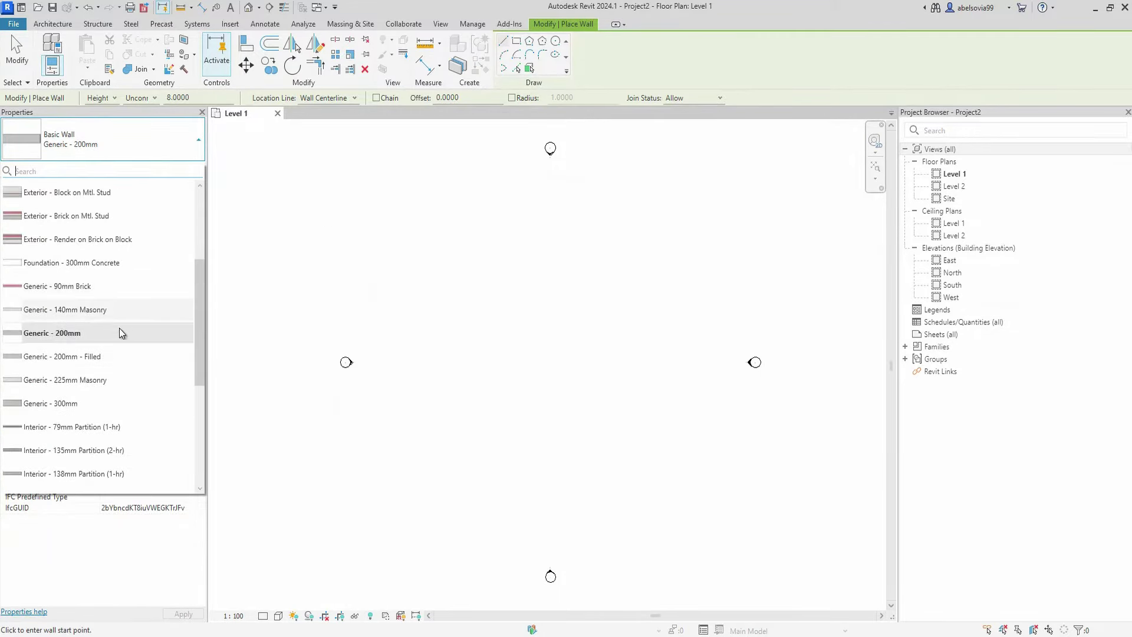
left_click(494, 330)
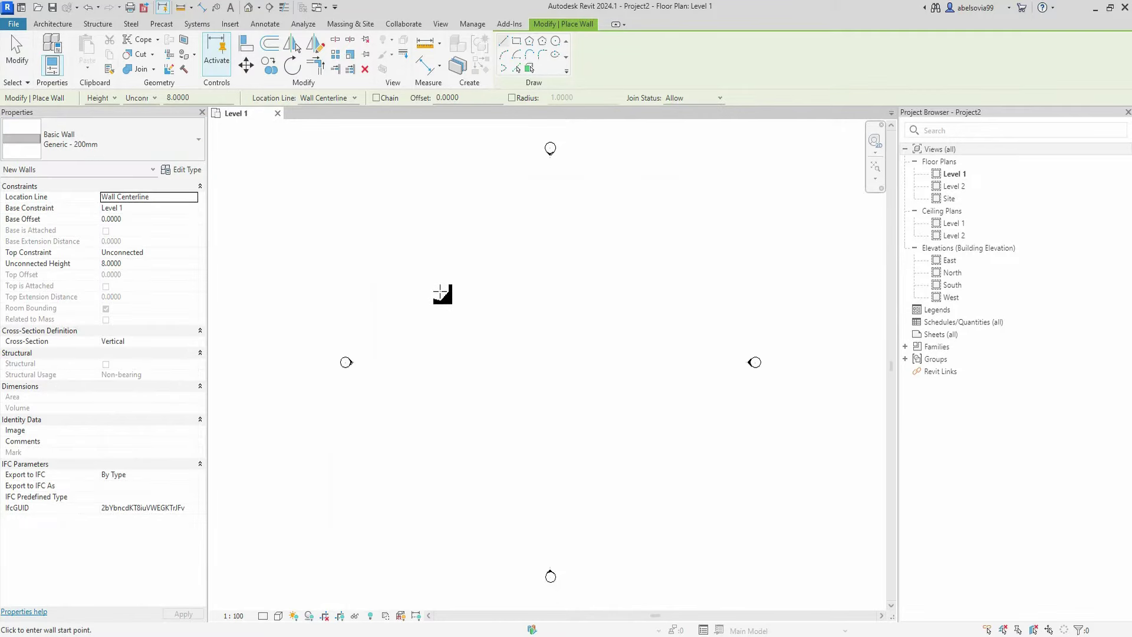
left_click(431, 226)
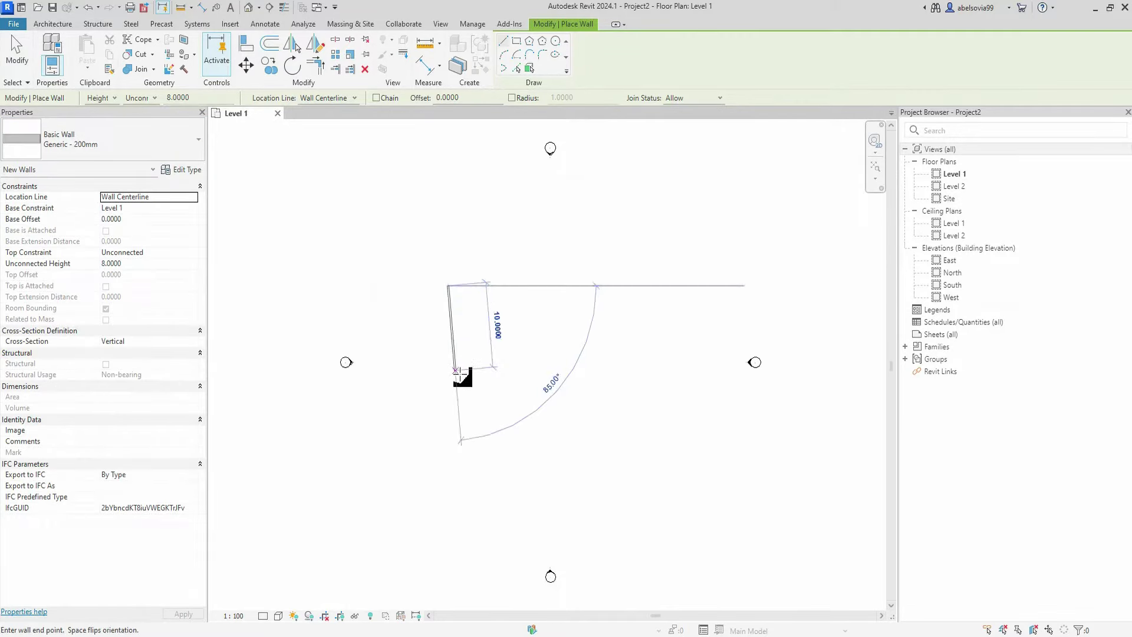
left_click(481, 400)
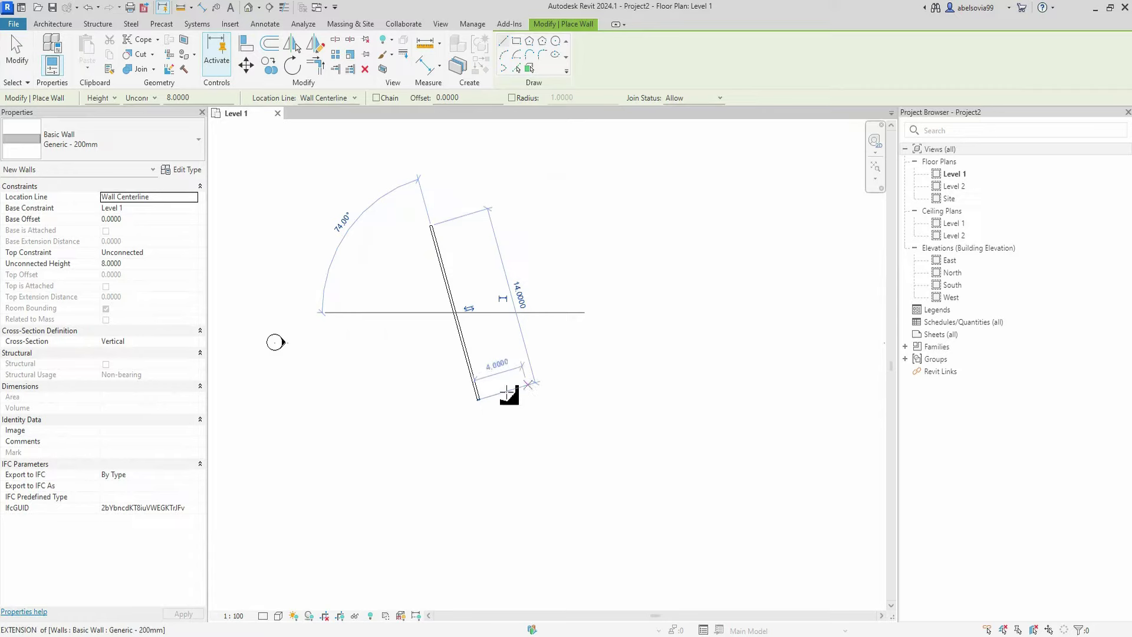
left_click(502, 393)
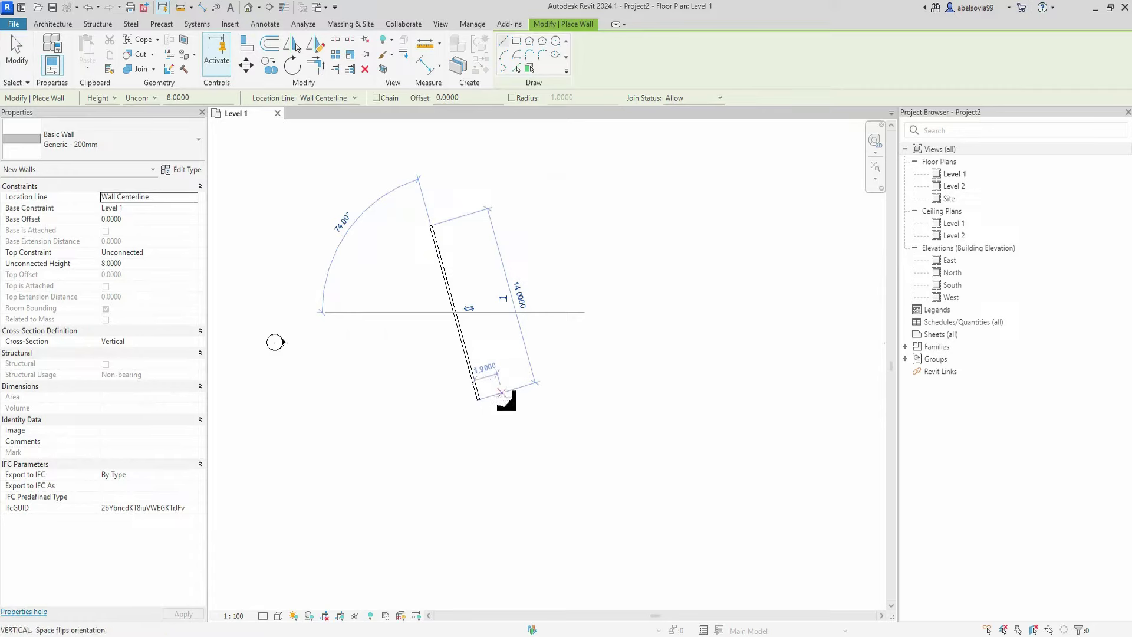
left_click(553, 220)
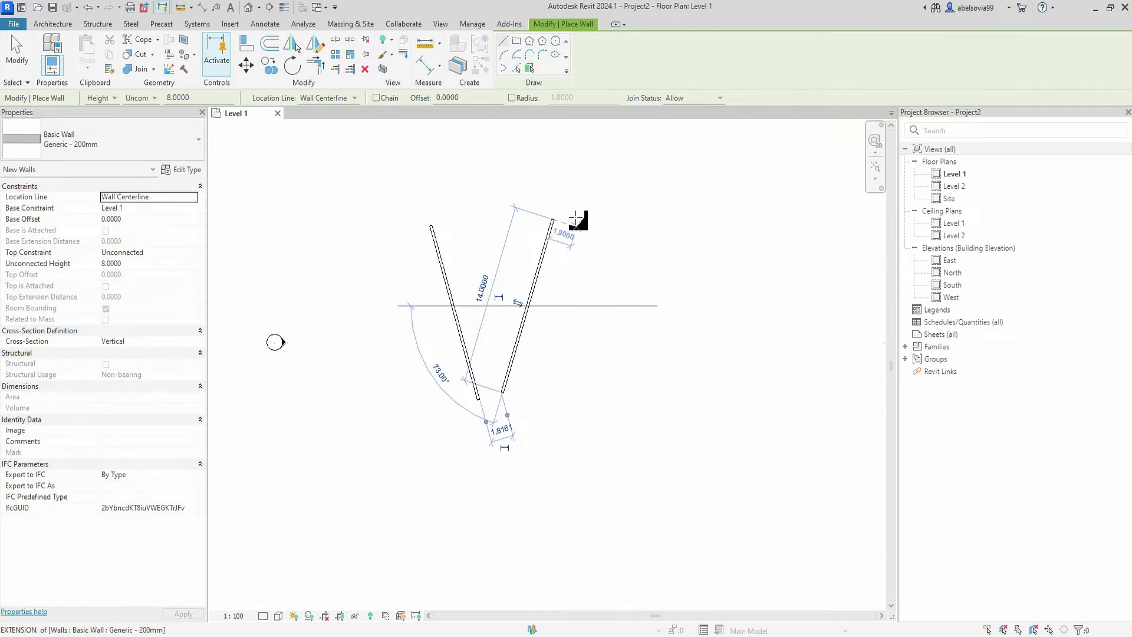
Draw the third, fourth and fifth slanted walls to continue the zigzag.
left_click(595, 221)
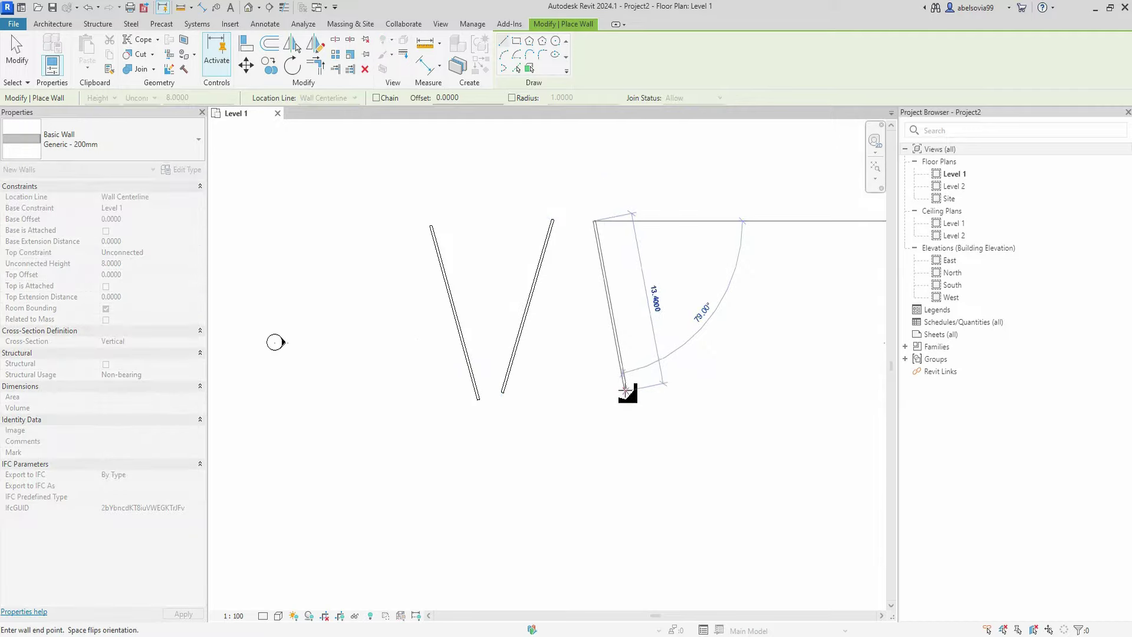
left_click(621, 382)
middle_click_drag(667, 385, 479, 413)
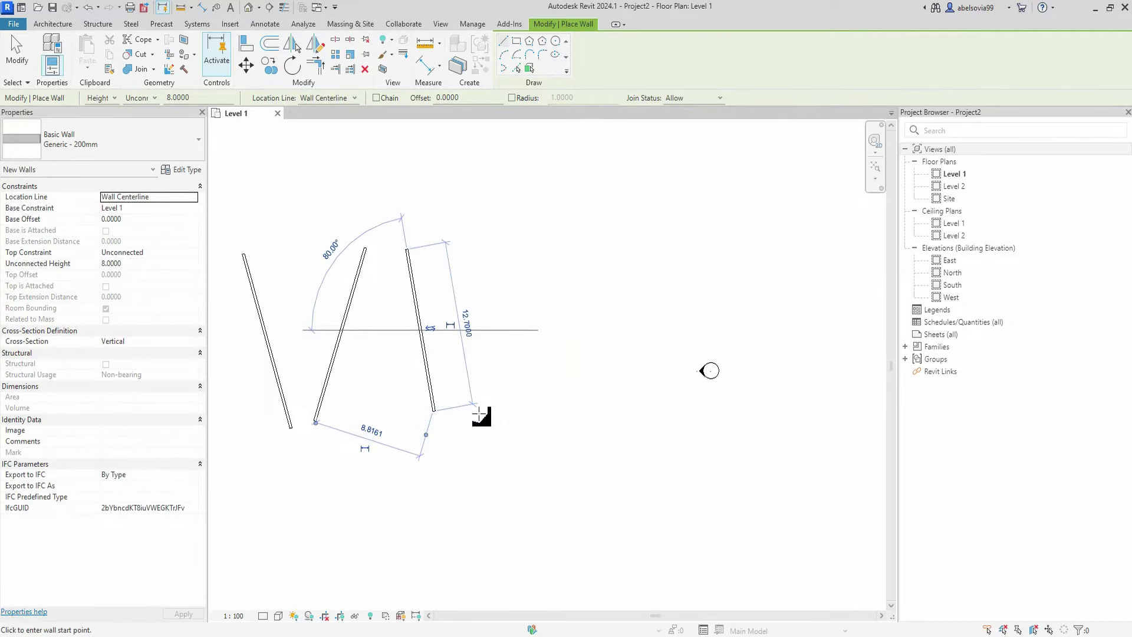
left_click(479, 413)
left_click(526, 246)
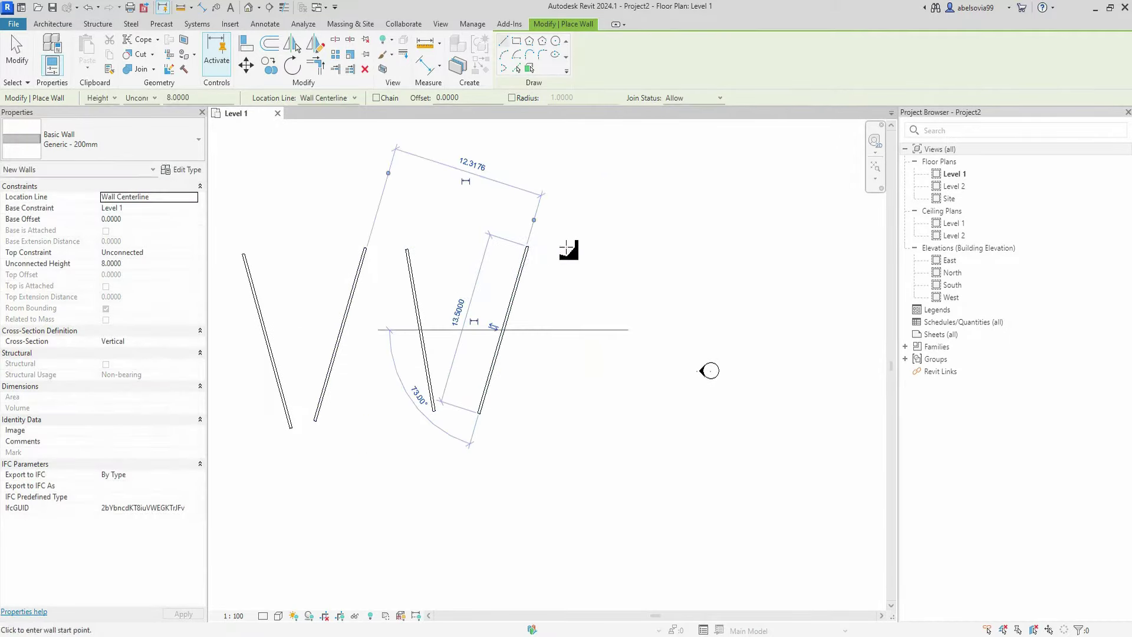
left_click(566, 245)
left_click(610, 407)
Draw the sixth and seventh walls to complete the zigzag row.
middle_click_drag(676, 381, 413, 441)
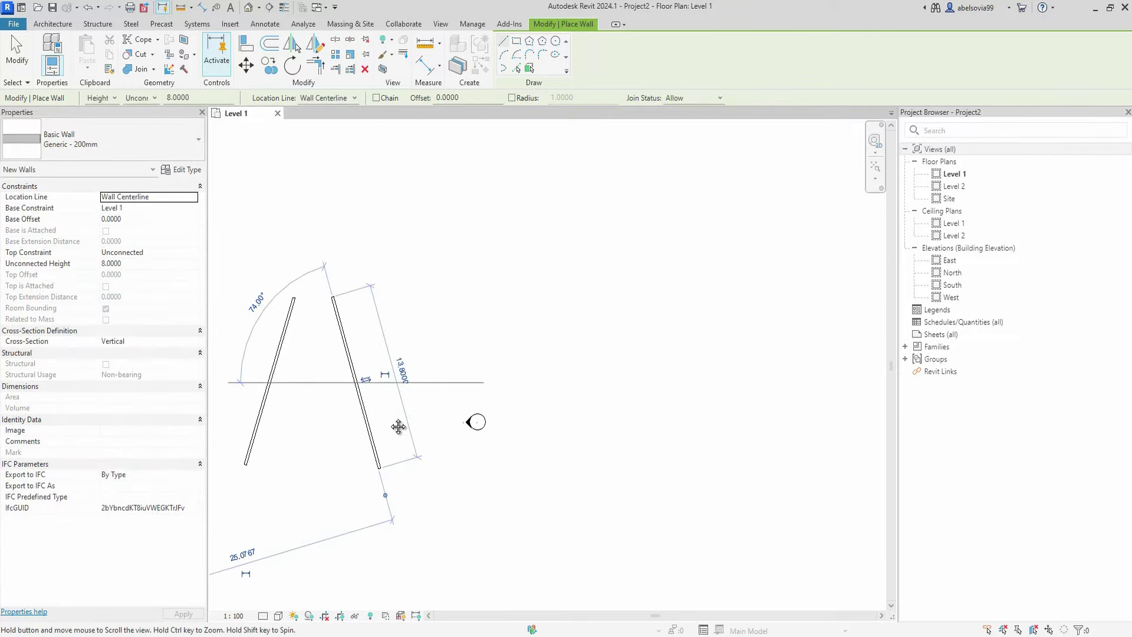
left_click(446, 435)
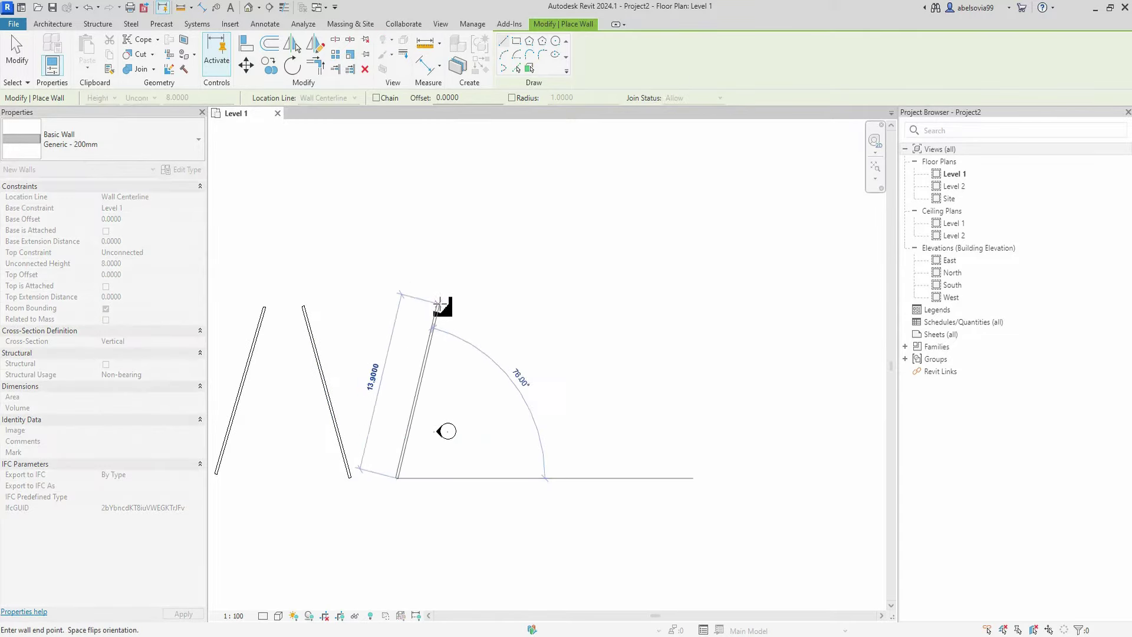
left_click(446, 305)
left_click(494, 306)
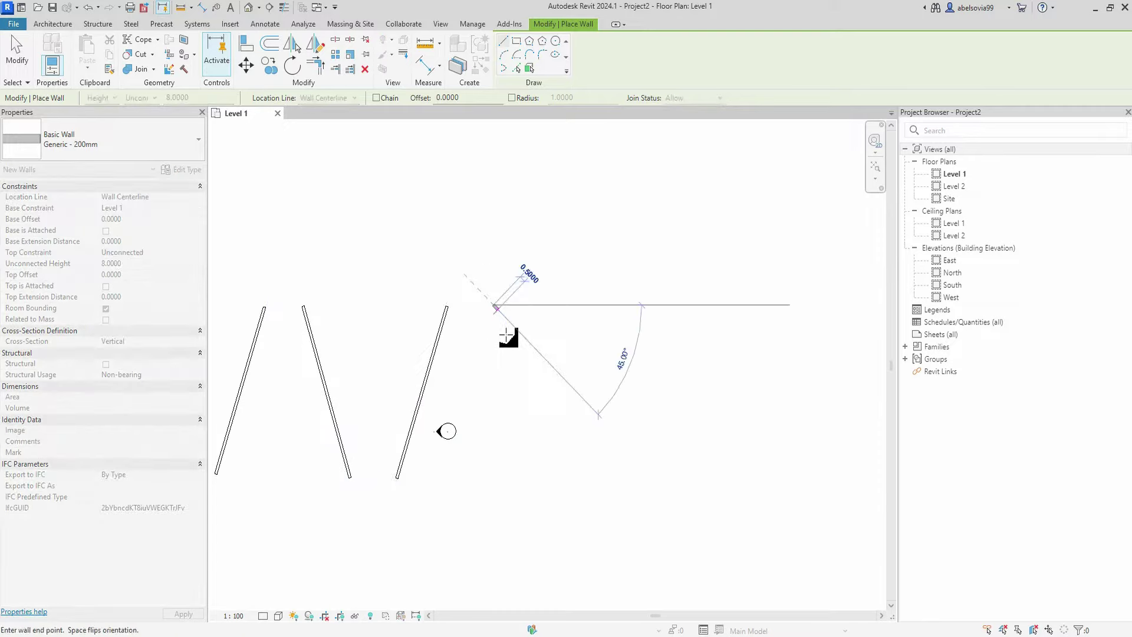
scroll(586, 308, "down", 2)
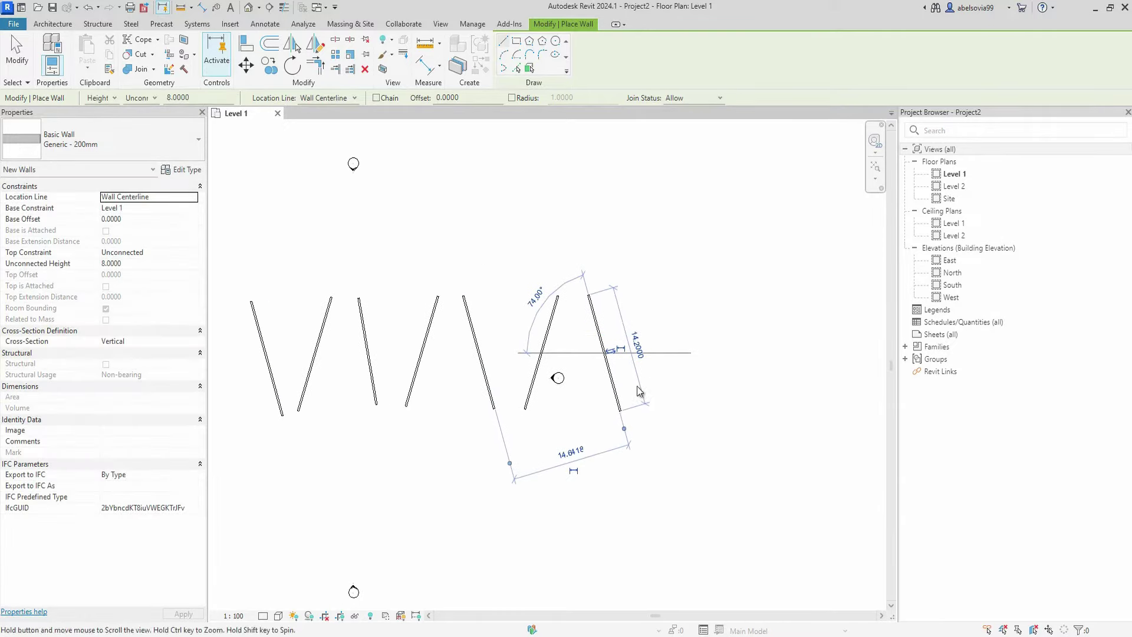
scroll(631, 316, "down", 1)
left_click(622, 407)
Fillet the corners between walls one, two and three with arcs.
left_click(542, 54)
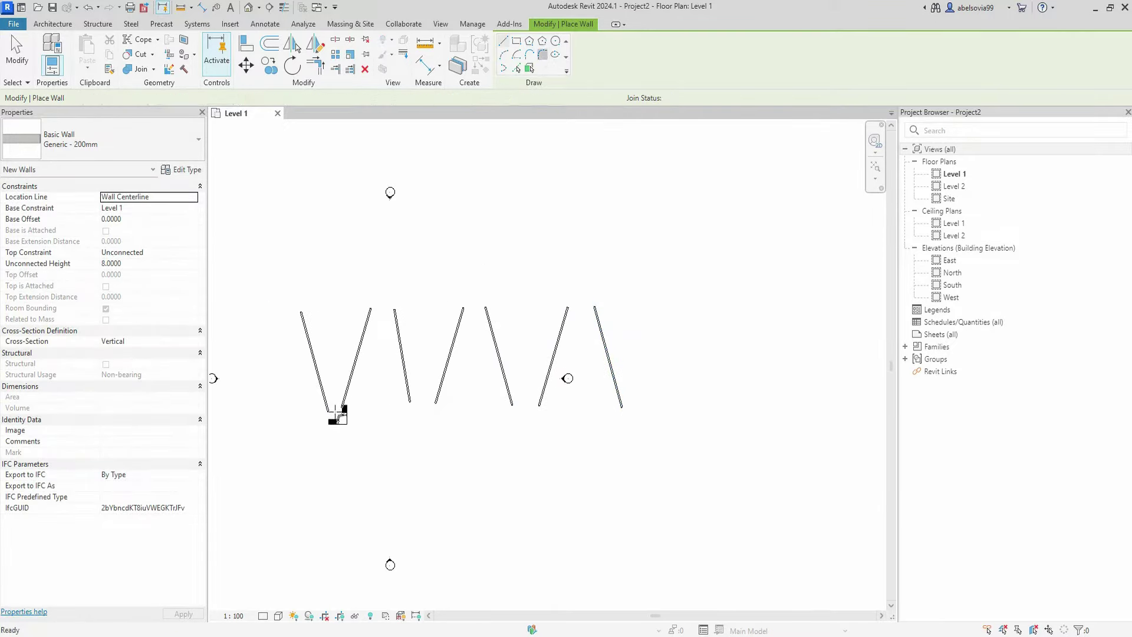
left_click(321, 378)
left_click(348, 392)
scroll(345, 398, "up", 2)
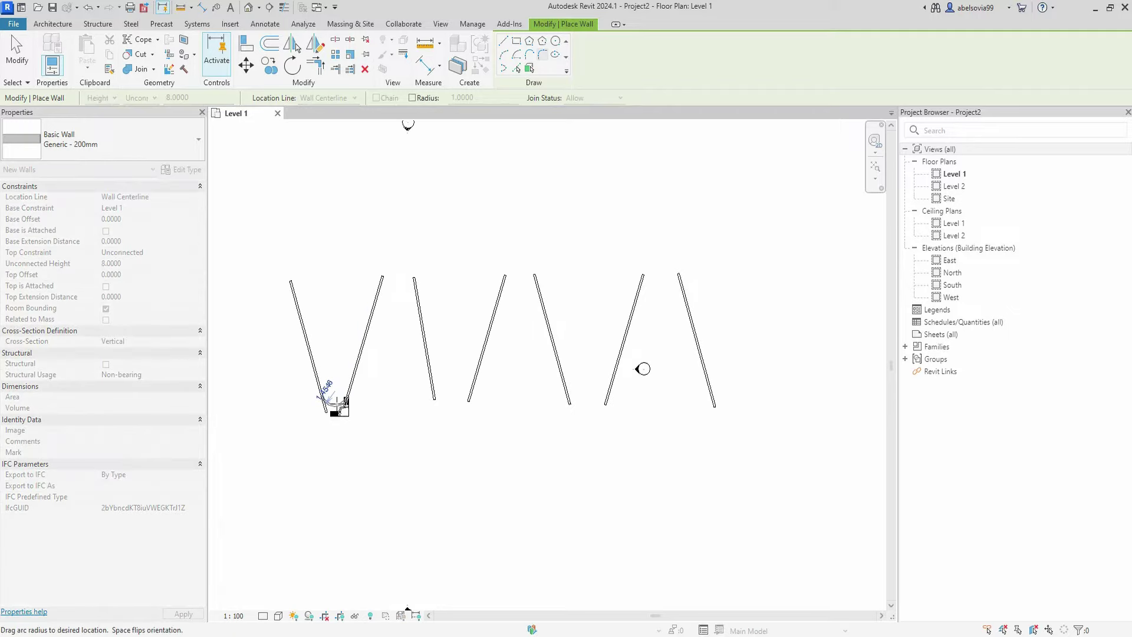
left_click(342, 413)
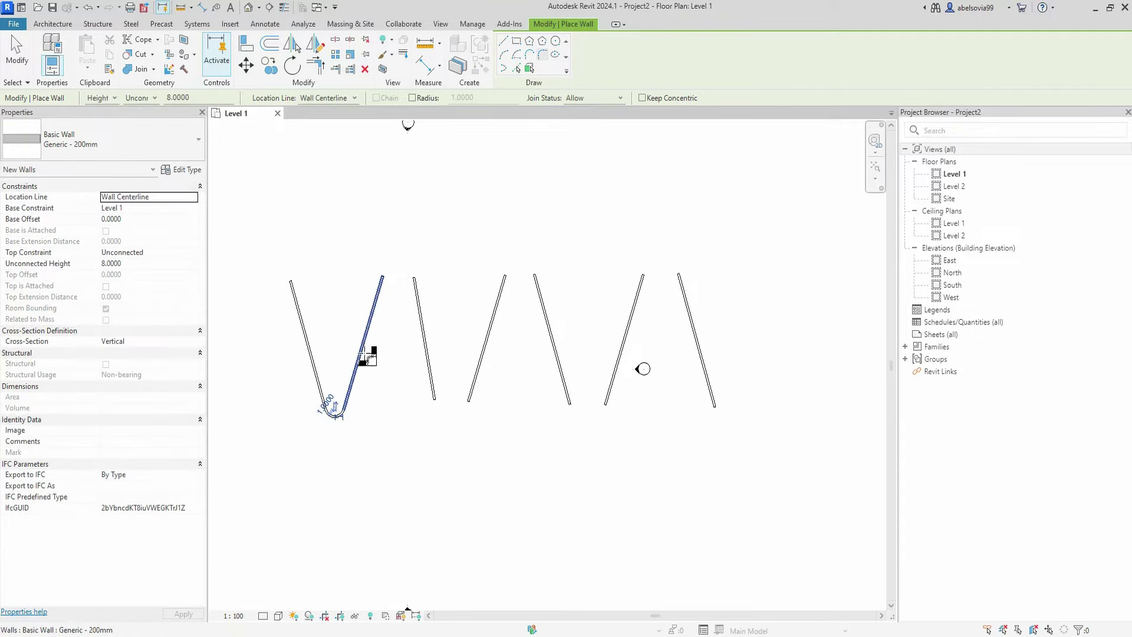
left_click(420, 308)
left_click(404, 264)
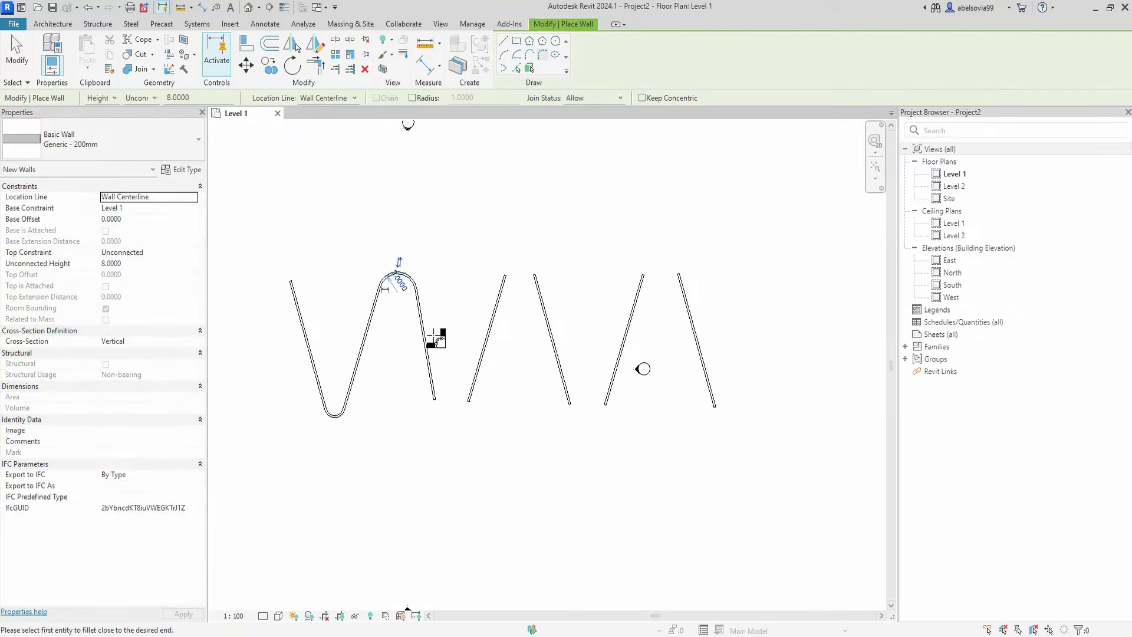
Fillet the remaining corners between walls three through seven with arcs.
left_click(474, 402)
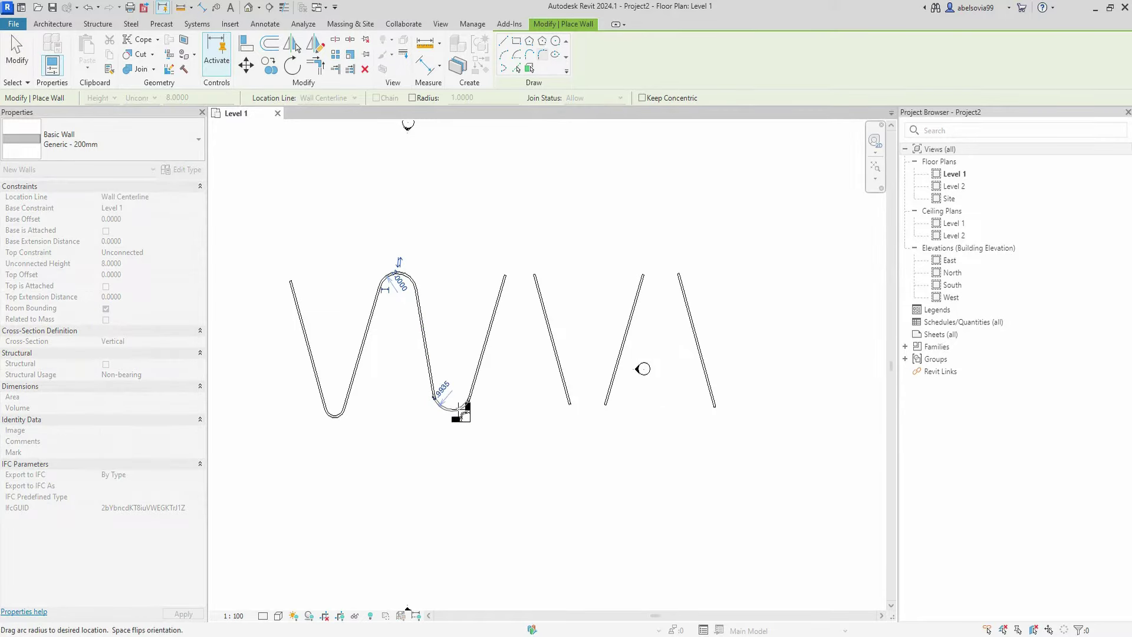
left_click(462, 413)
left_click(493, 316)
left_click(541, 303)
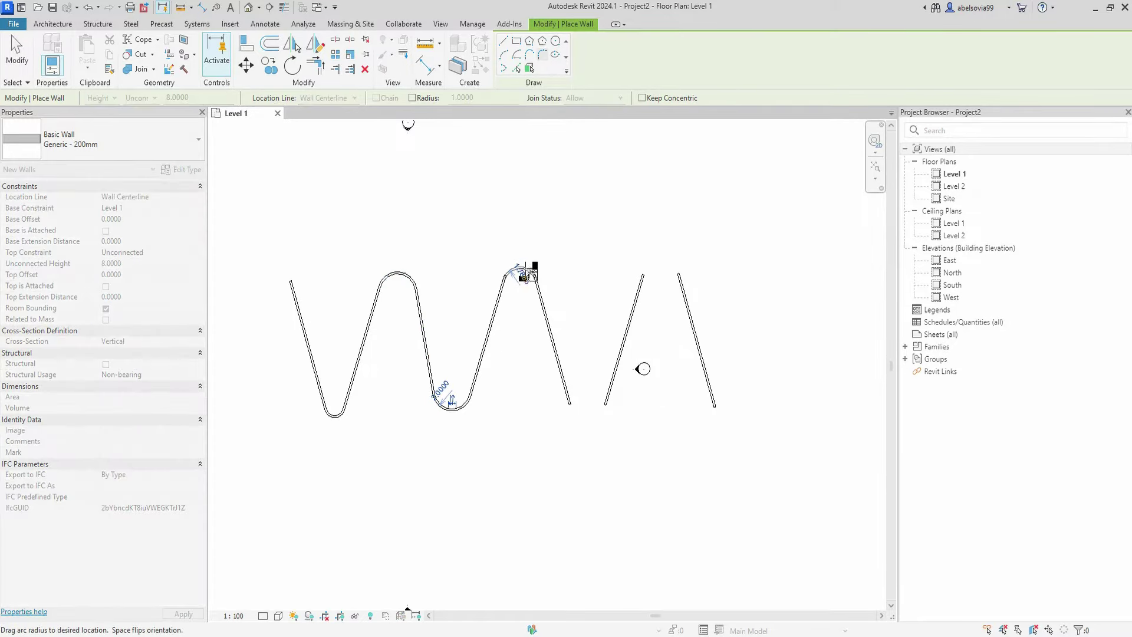
left_click(529, 272)
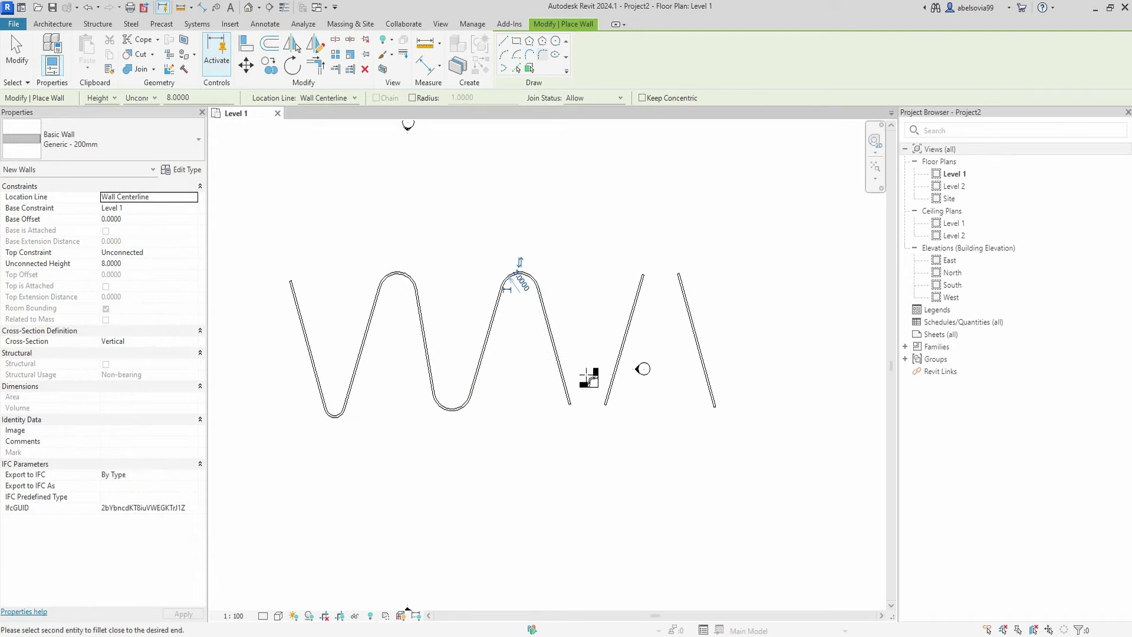
left_click(613, 396)
left_click(589, 420)
left_click(619, 363)
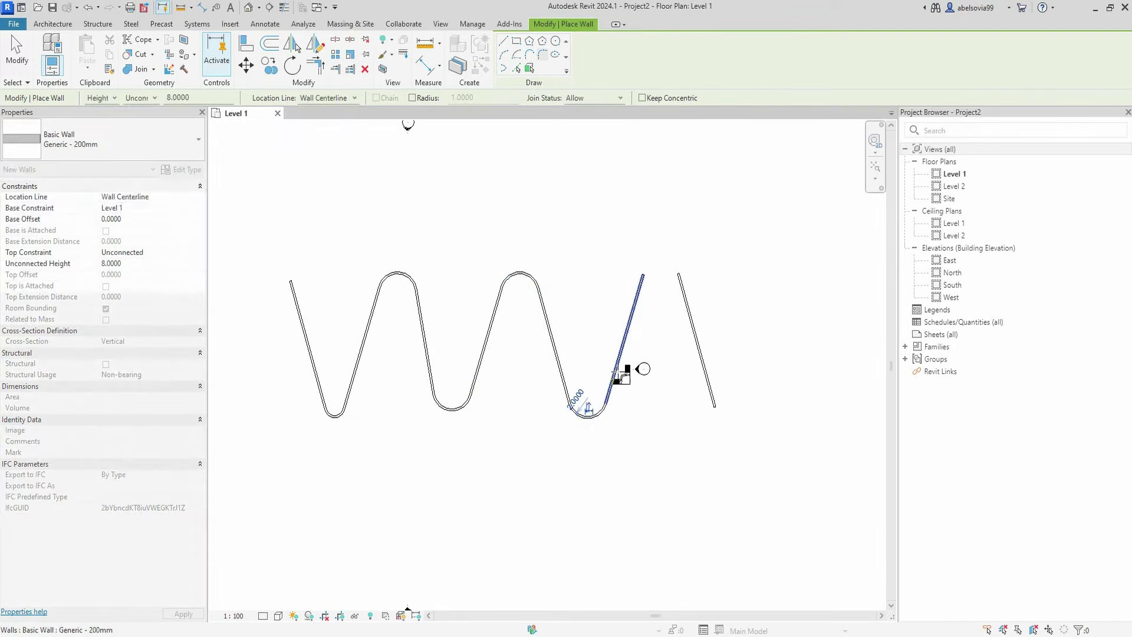
left_click(695, 332)
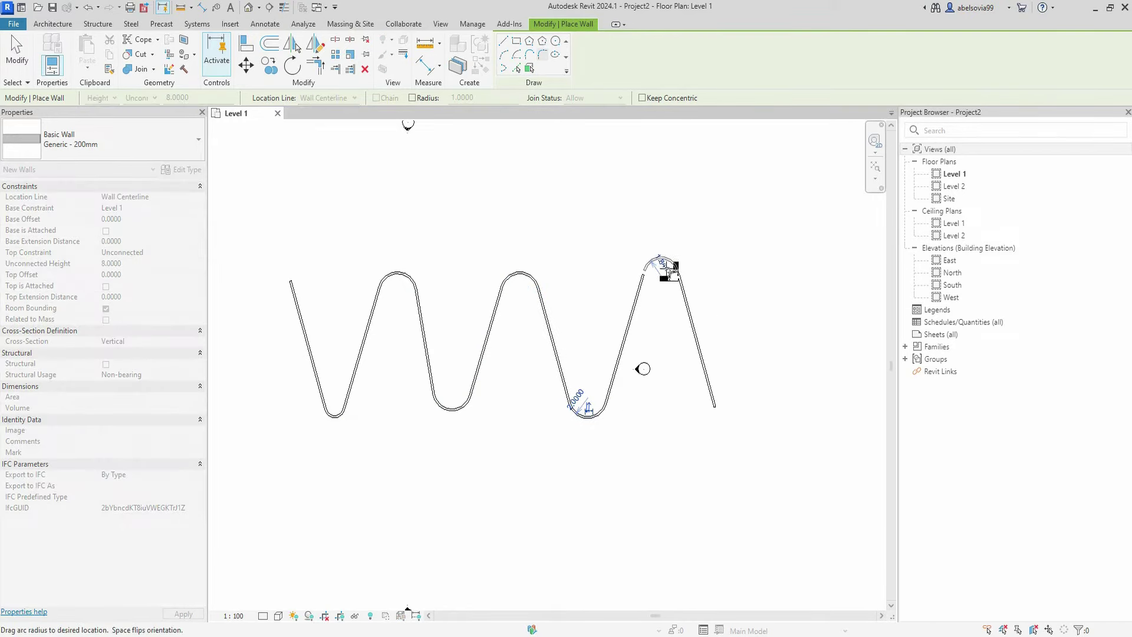
left_click(669, 268)
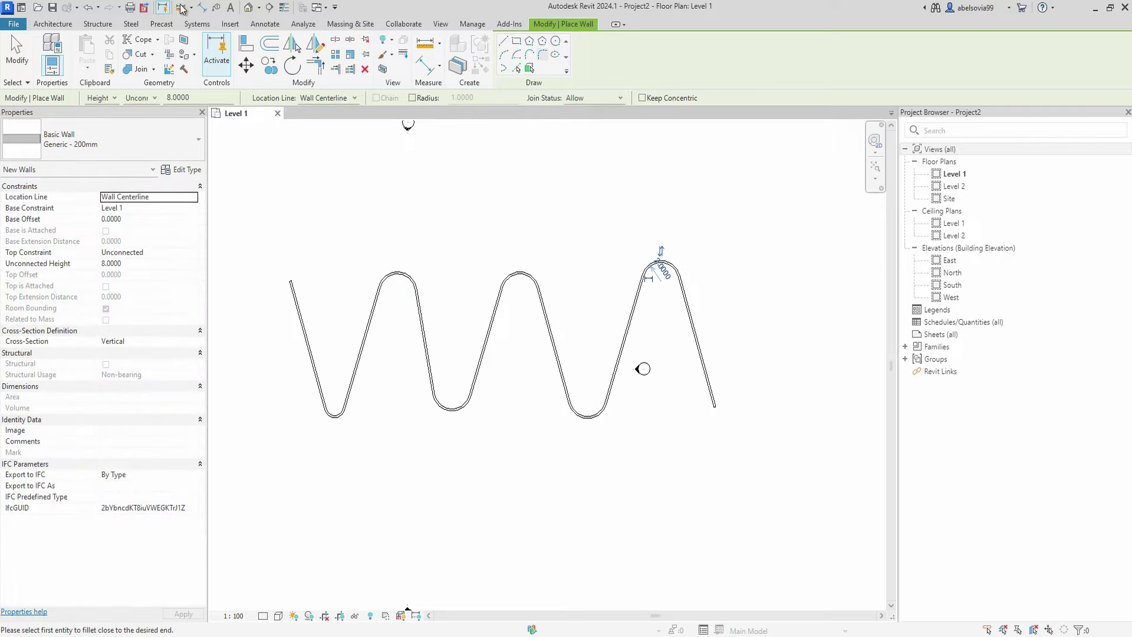
Sketch a rectangular Level 2 floor boundary enclosing the whole wavy wall.
key("Escape")
key("Escape")
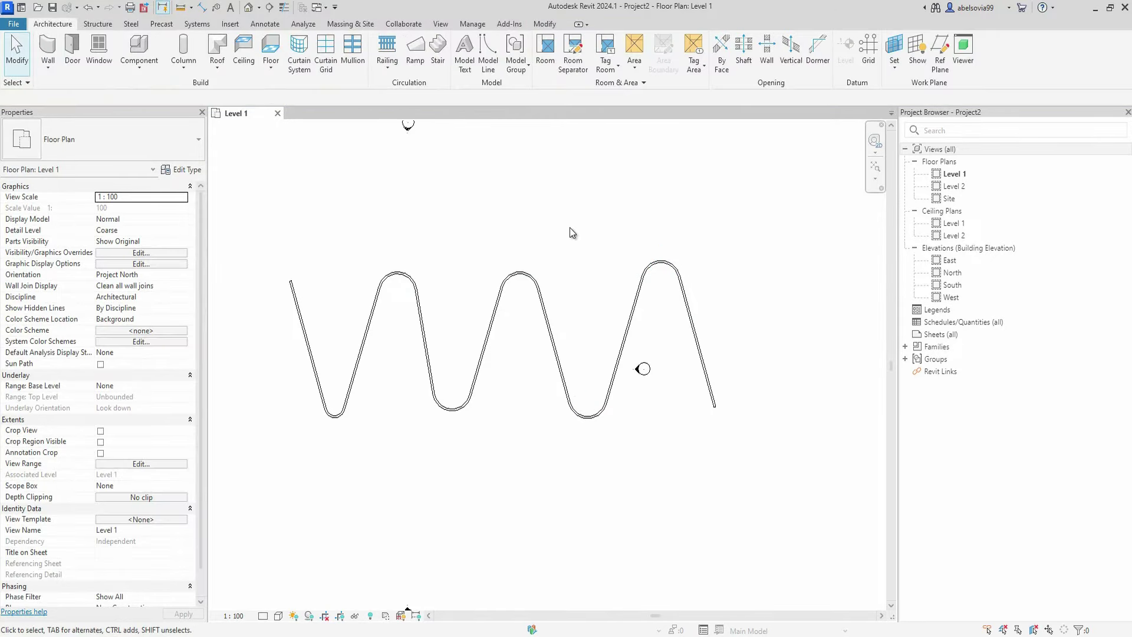
left_click(271, 50)
left_click(607, 42)
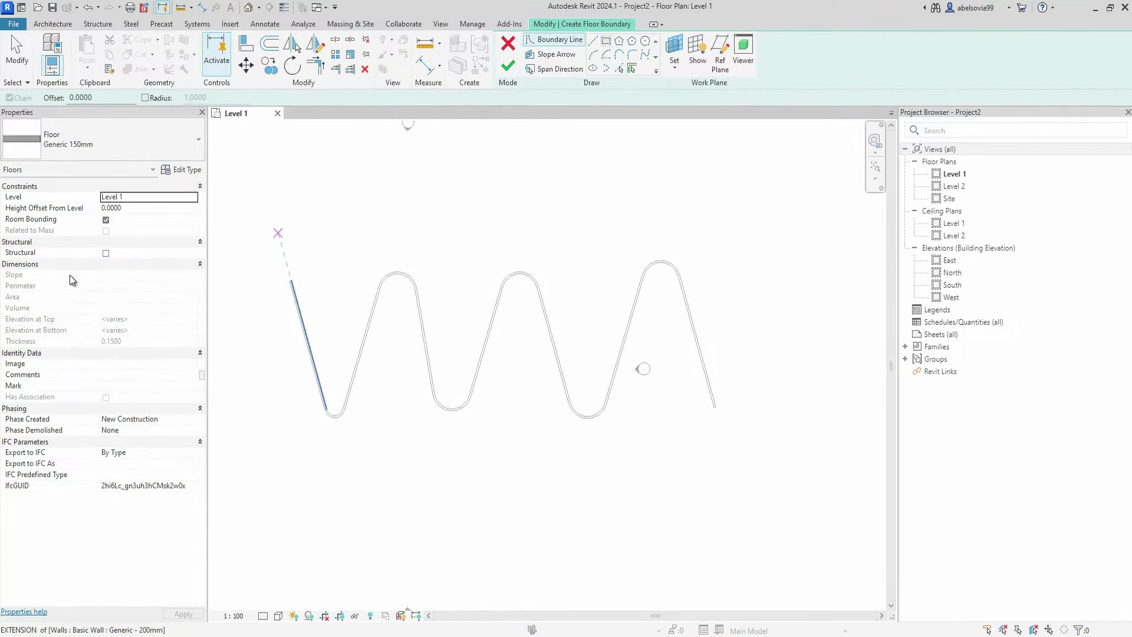
left_click(192, 198)
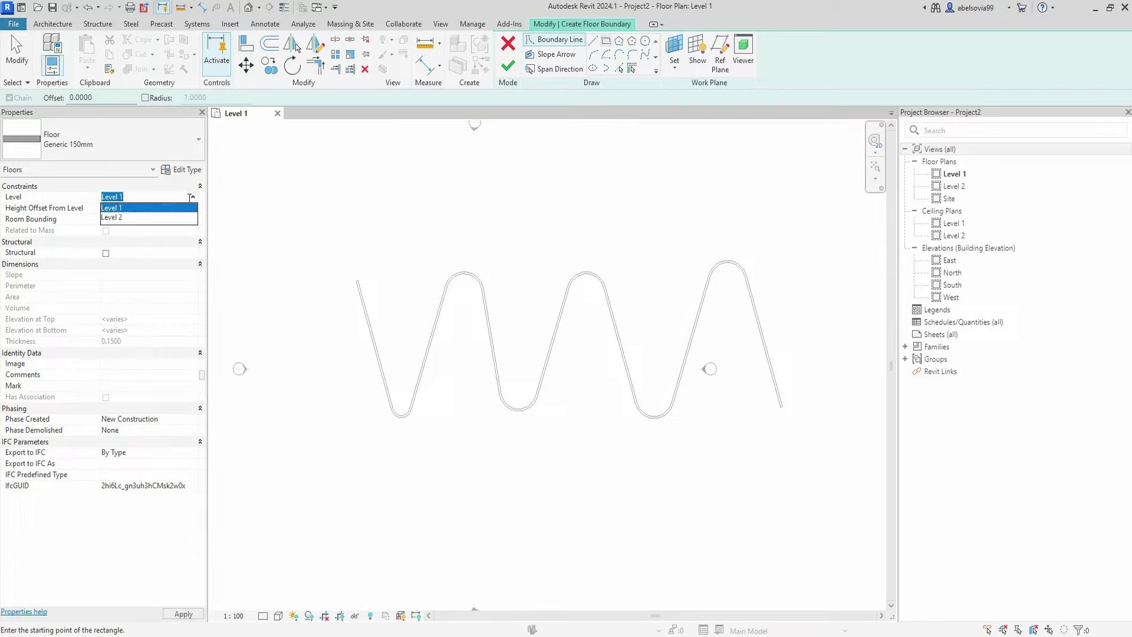
left_click(130, 218)
left_click(319, 217)
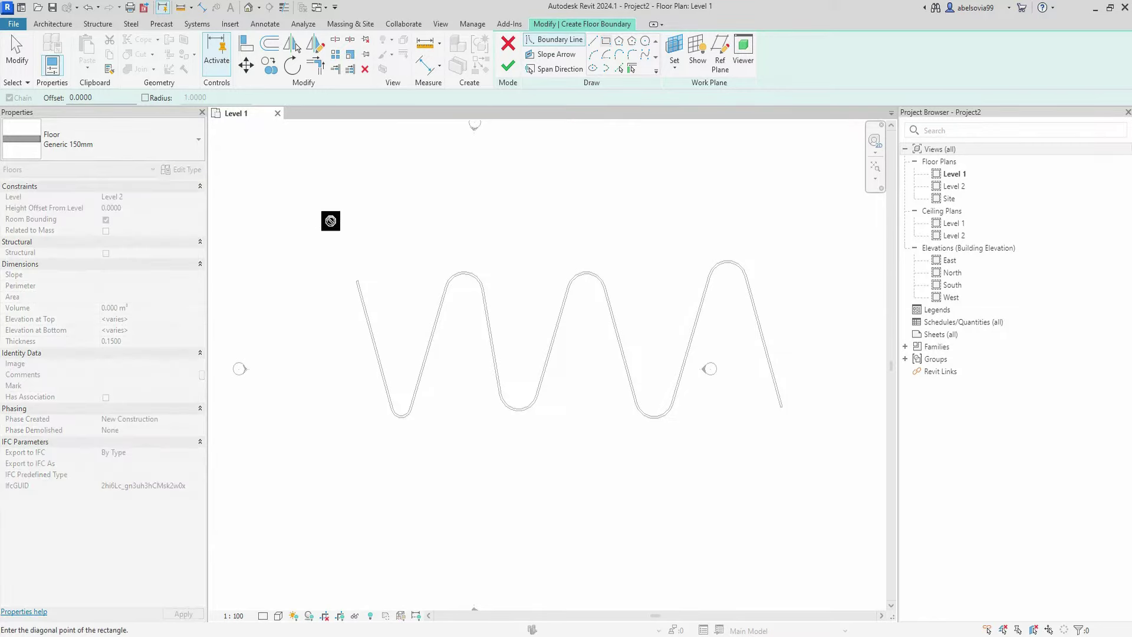
left_click(805, 451)
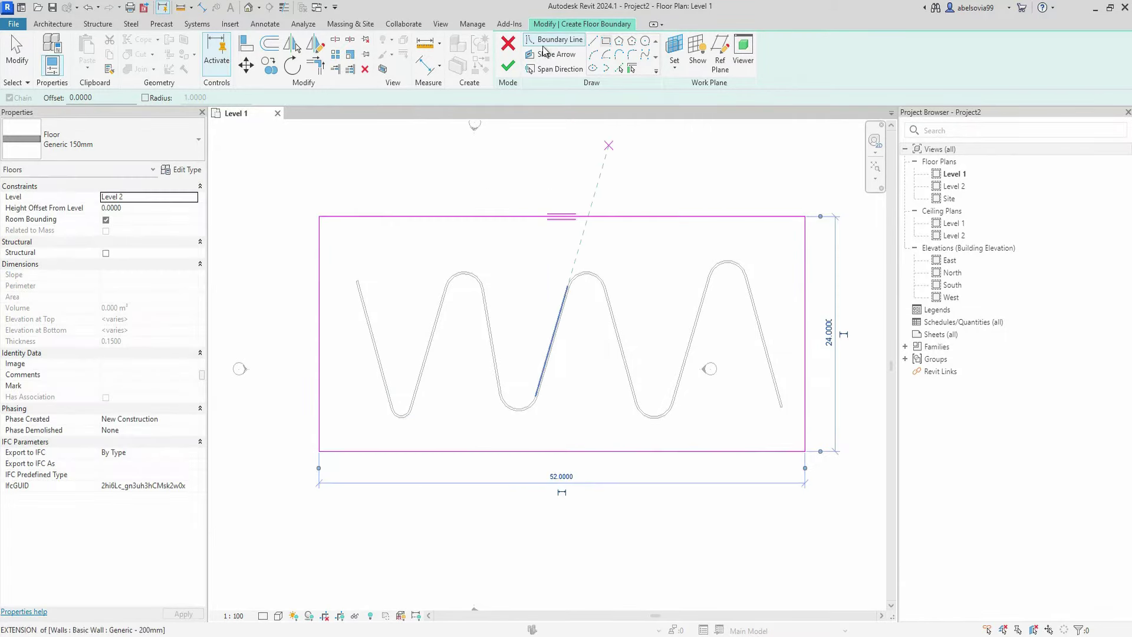
left_click(548, 56)
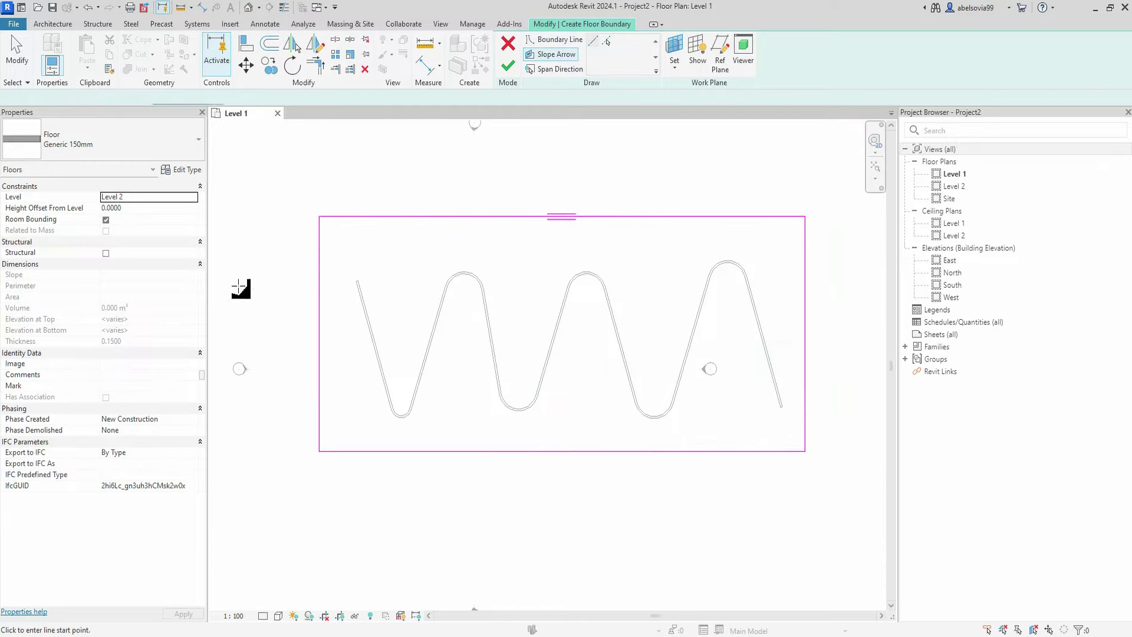
Add a bottom-to-top slope arrow defined by Slope, tail at Level 2 offset -0.5, and finish the floor.
left_click(562, 451)
left_click(570, 217)
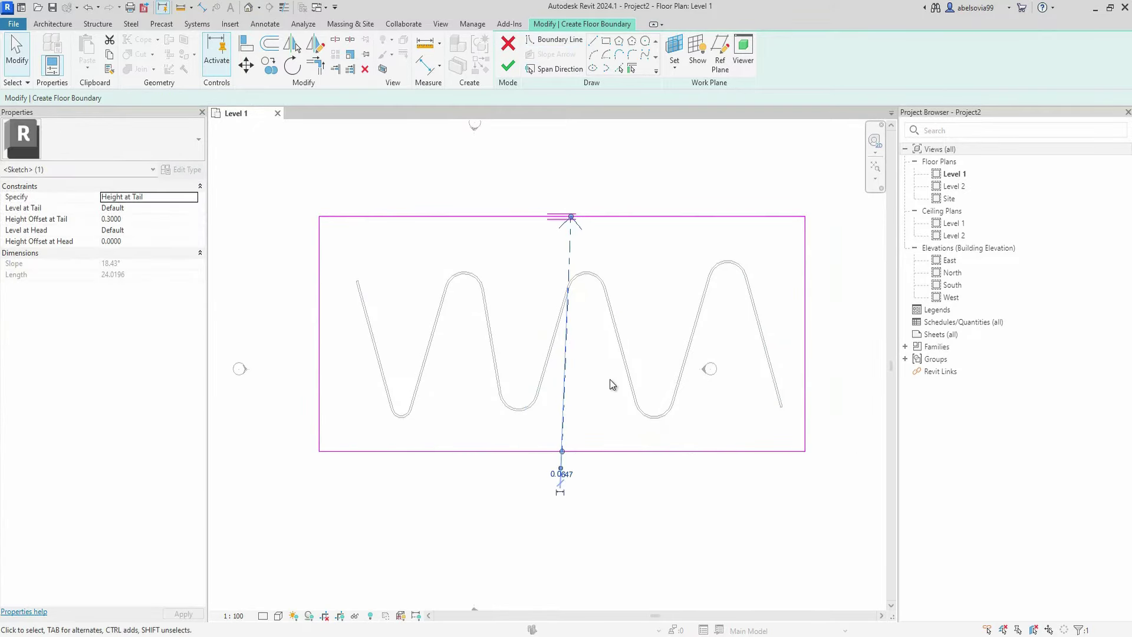
left_click(194, 199)
left_click(134, 216)
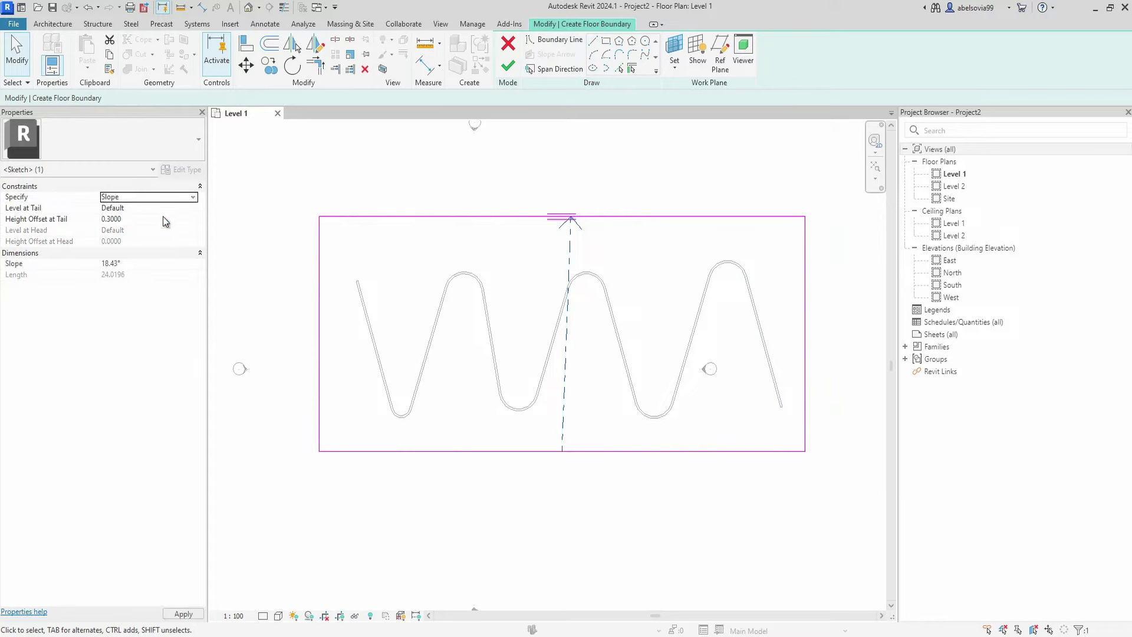
left_click(195, 208)
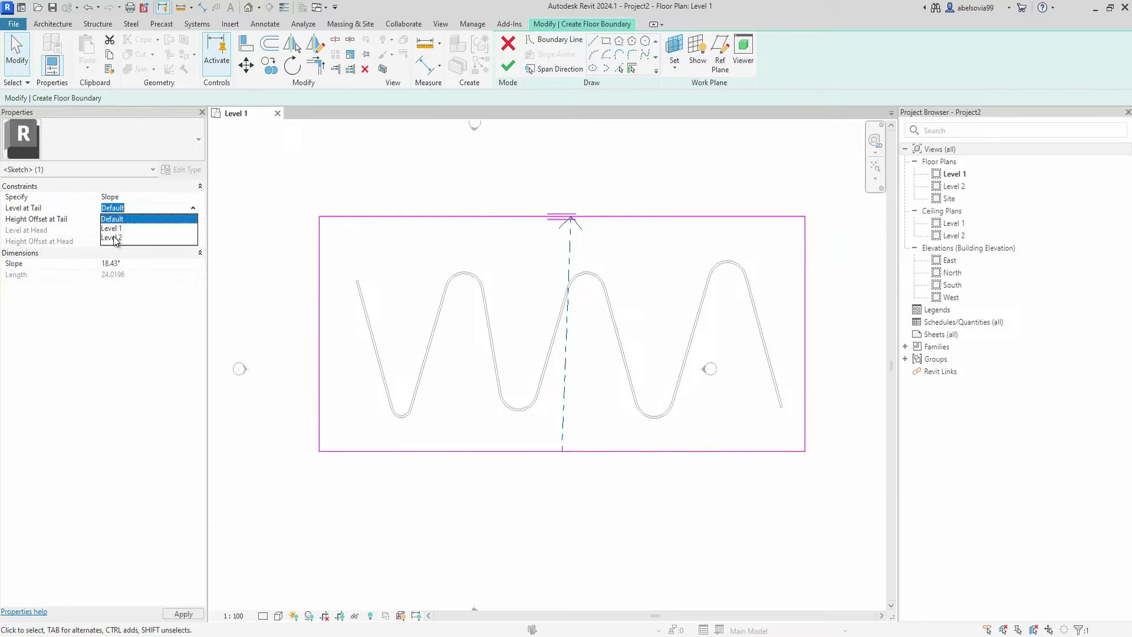
left_click(116, 238)
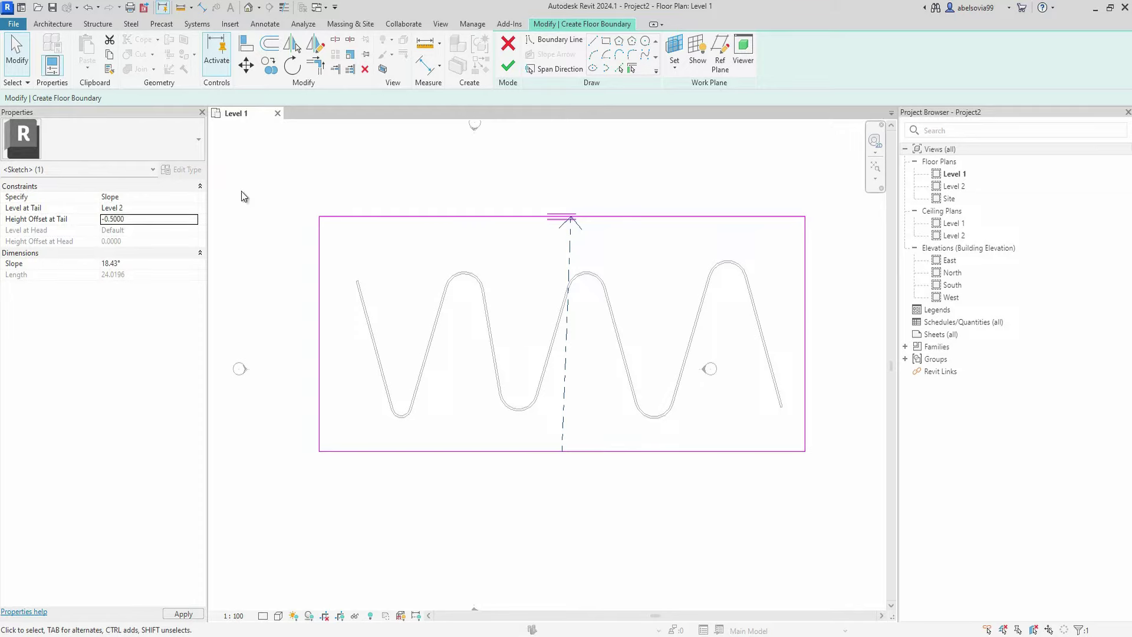
left_click(508, 65)
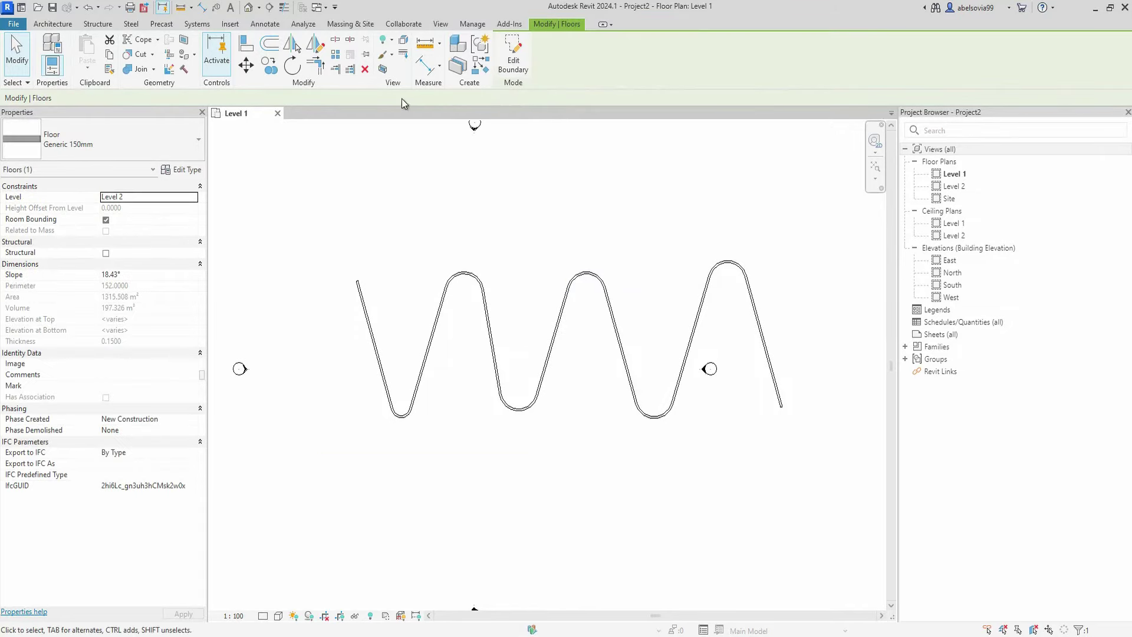
In the 3D view, select the whole chain of 13 connected wavy walls.
left_click(247, 10)
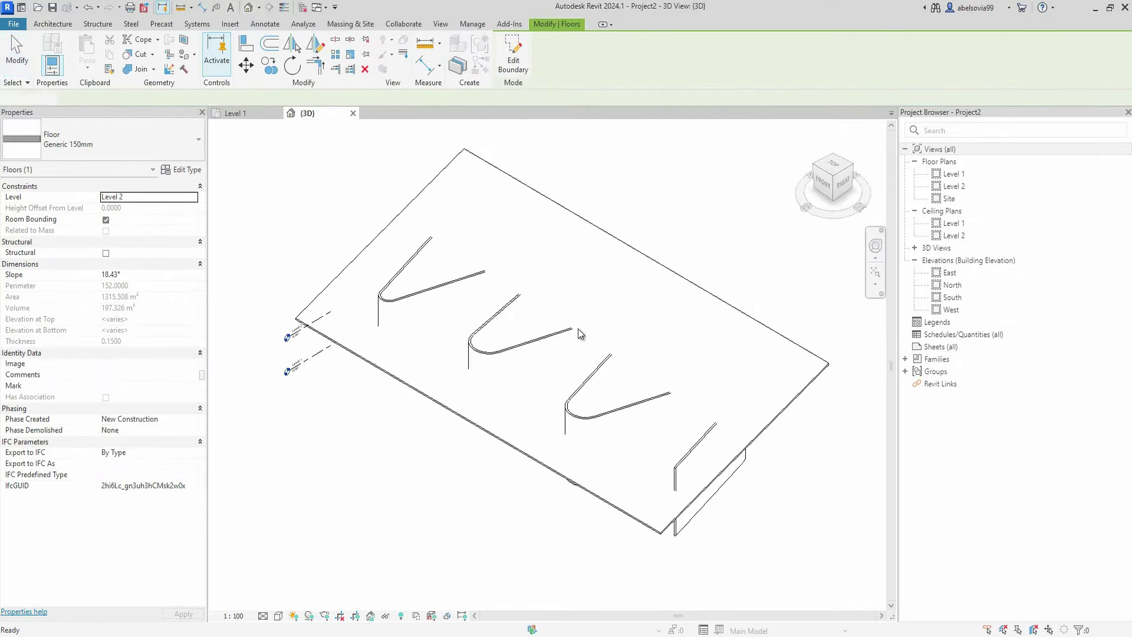
mouse_move(578, 328)
middle_mouse_down("shift")
mouse_move(547, 343)
mouse_move(483, 308)
middle_mouse_up("shift")
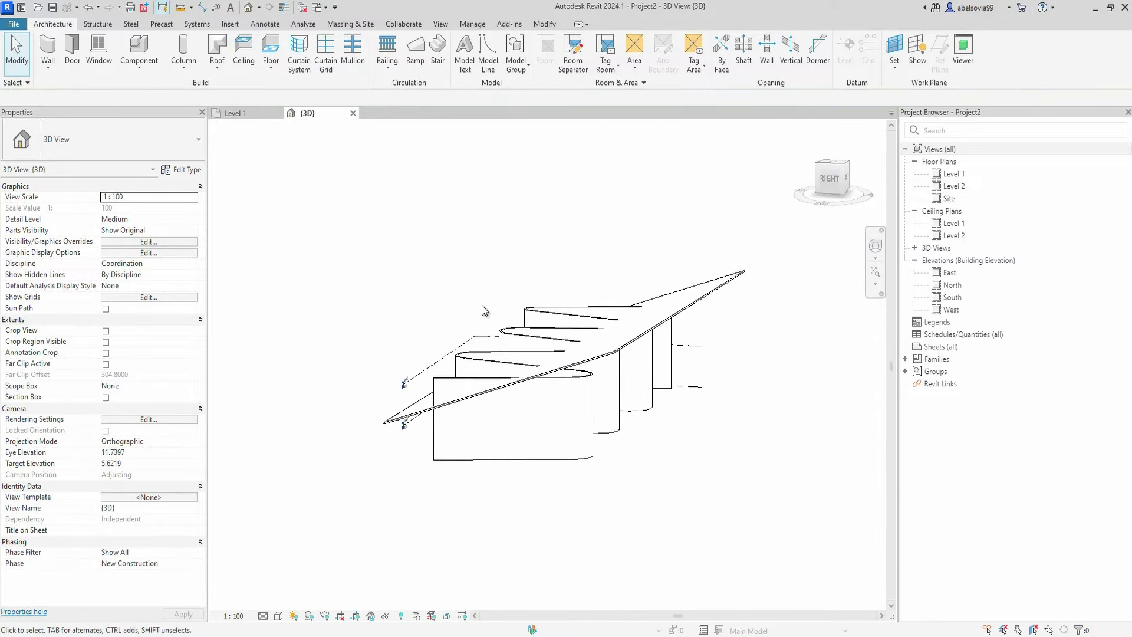
left_click(625, 338)
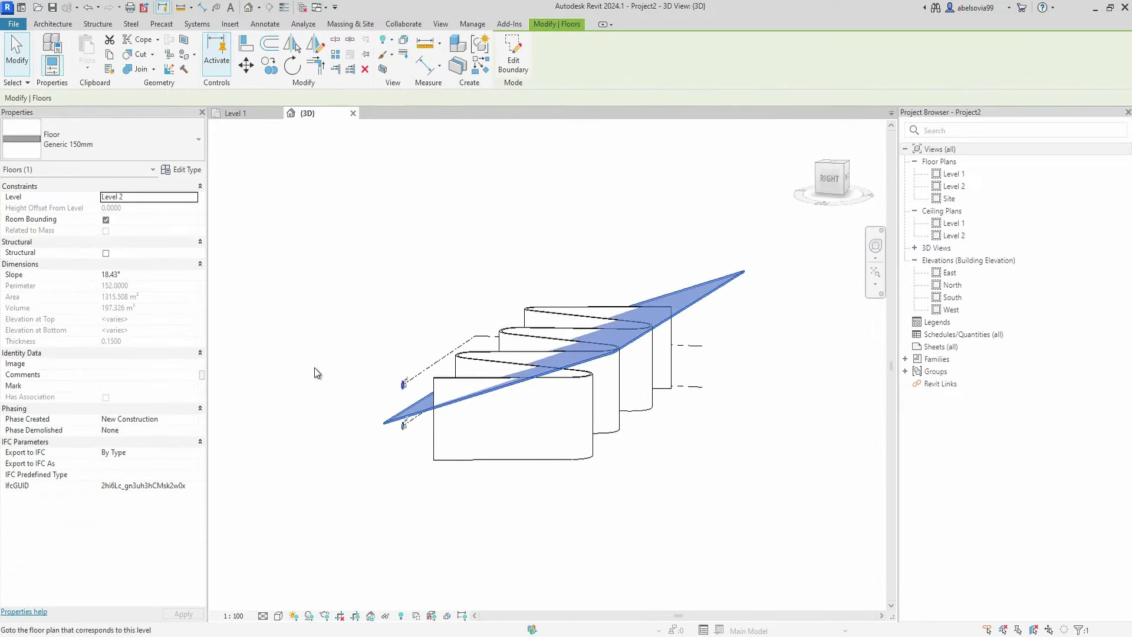
key("Tab")
left_click(547, 461)
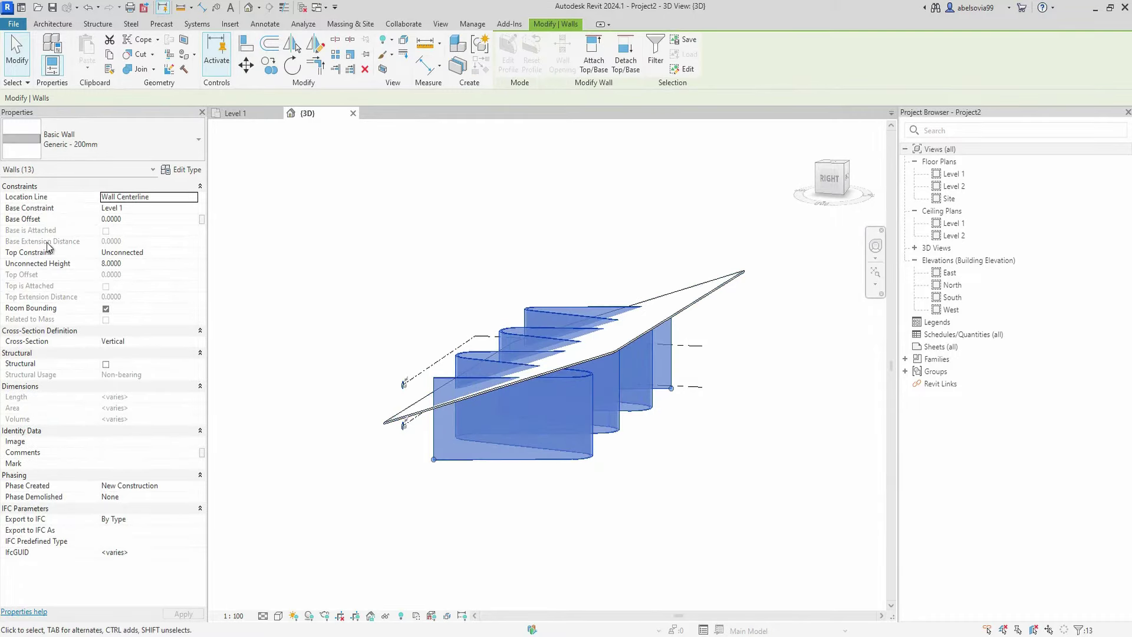
Set the walls' top constraint to Level 2 with a 3.0000 top offset.
left_click(187, 252)
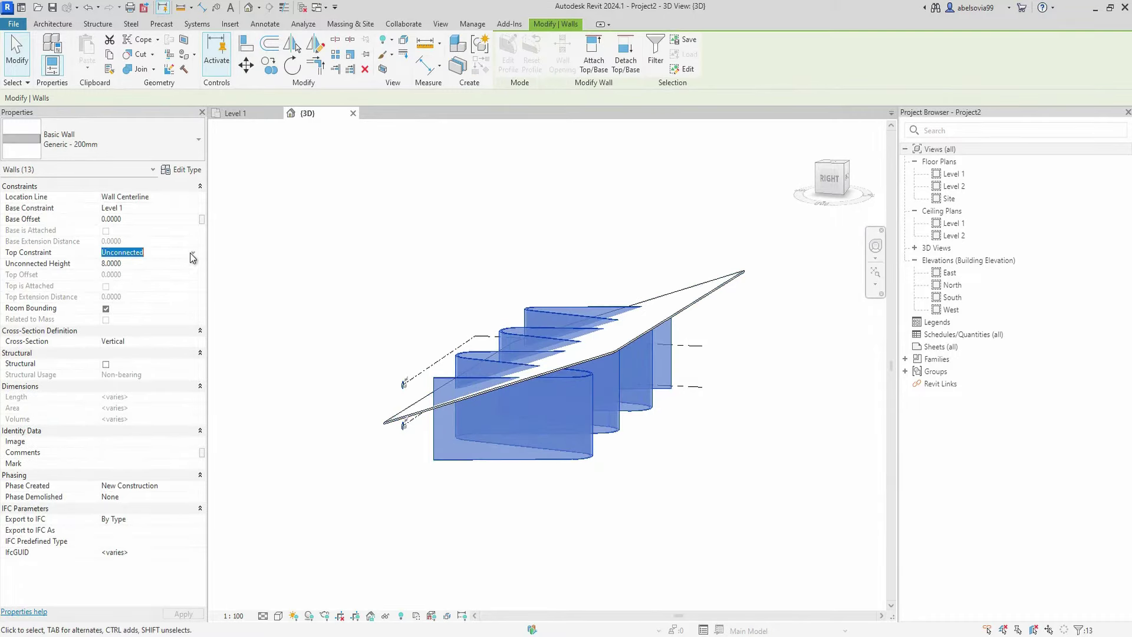
left_click(194, 253)
left_click(152, 282)
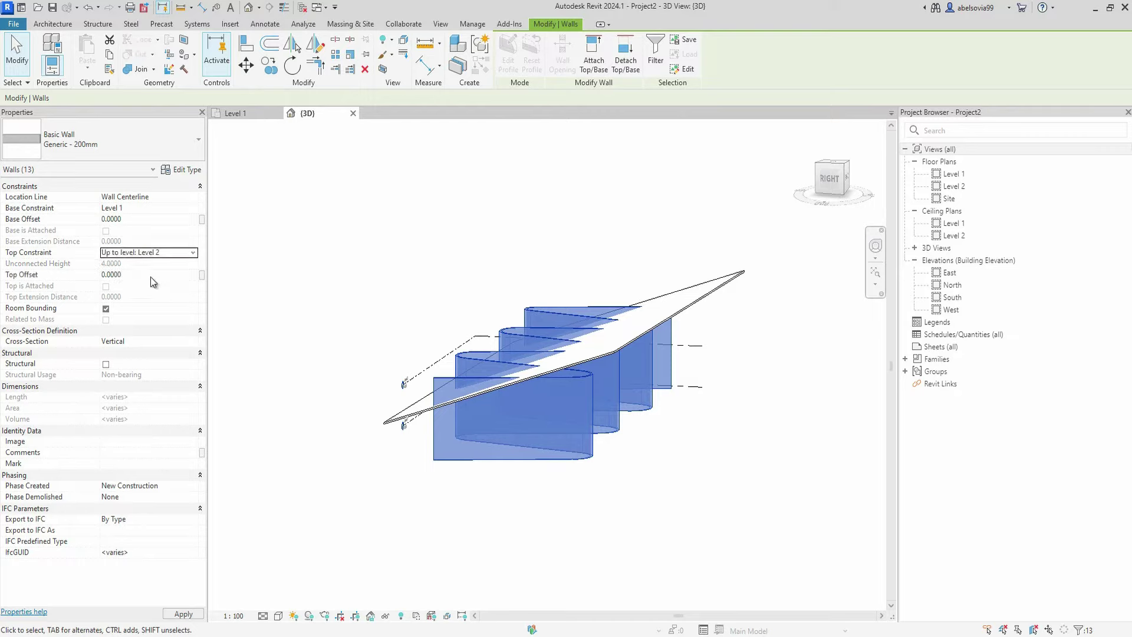
double_click(151, 276)
type("3.0000")
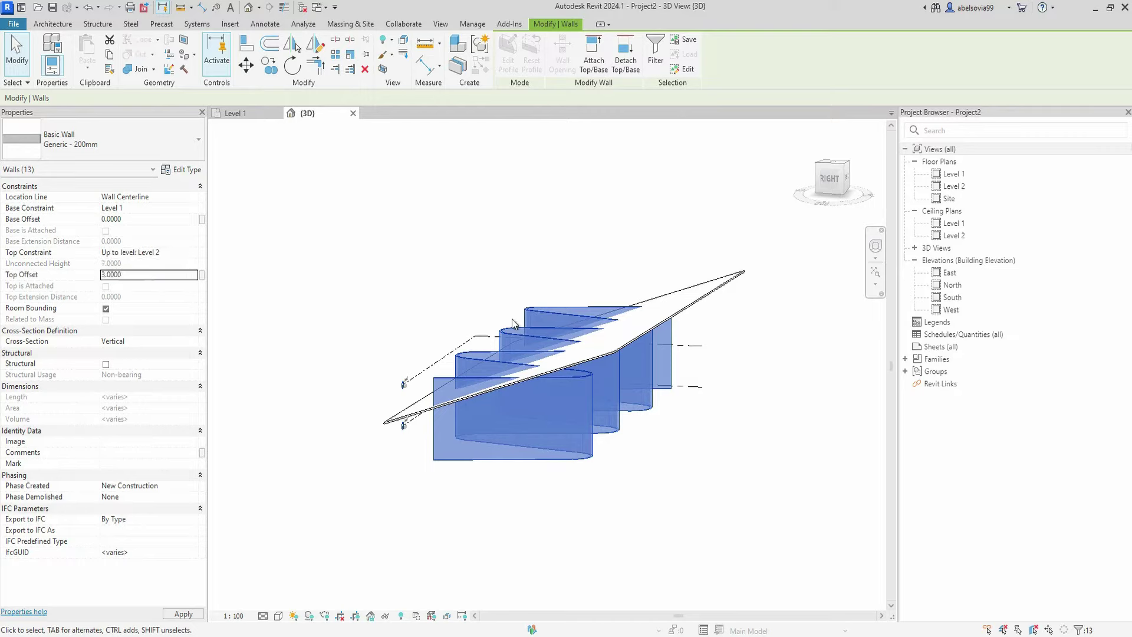
key("Return")
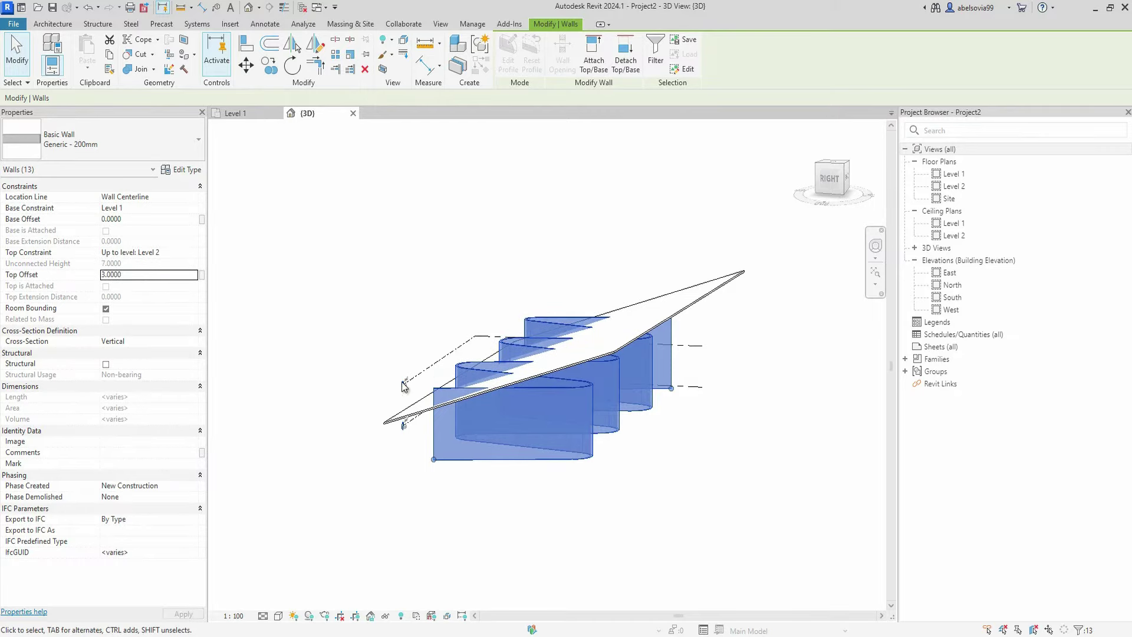
left_click(590, 358)
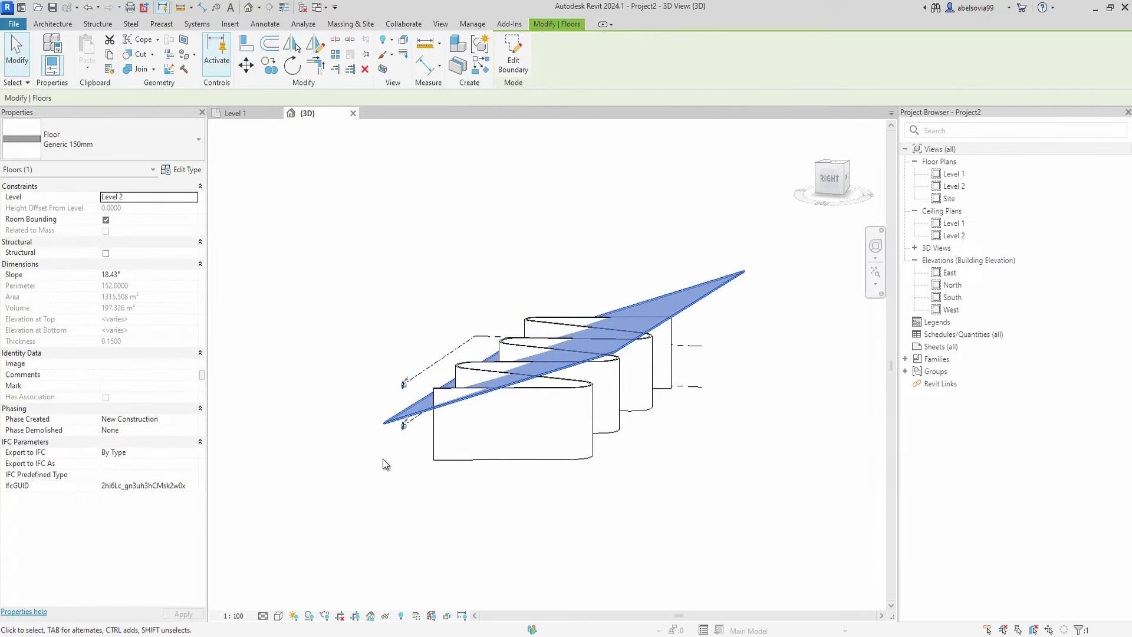
Edit the floor sketch's slope arrow and finish, choosing not to attach the walls.
left_click(512, 56)
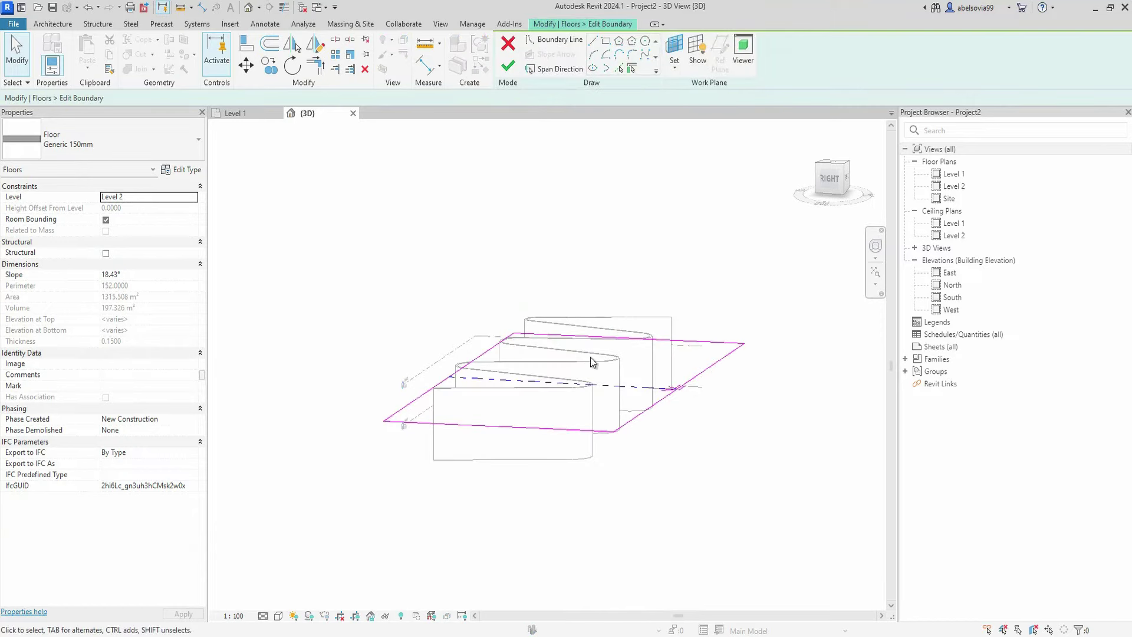
left_click(631, 392)
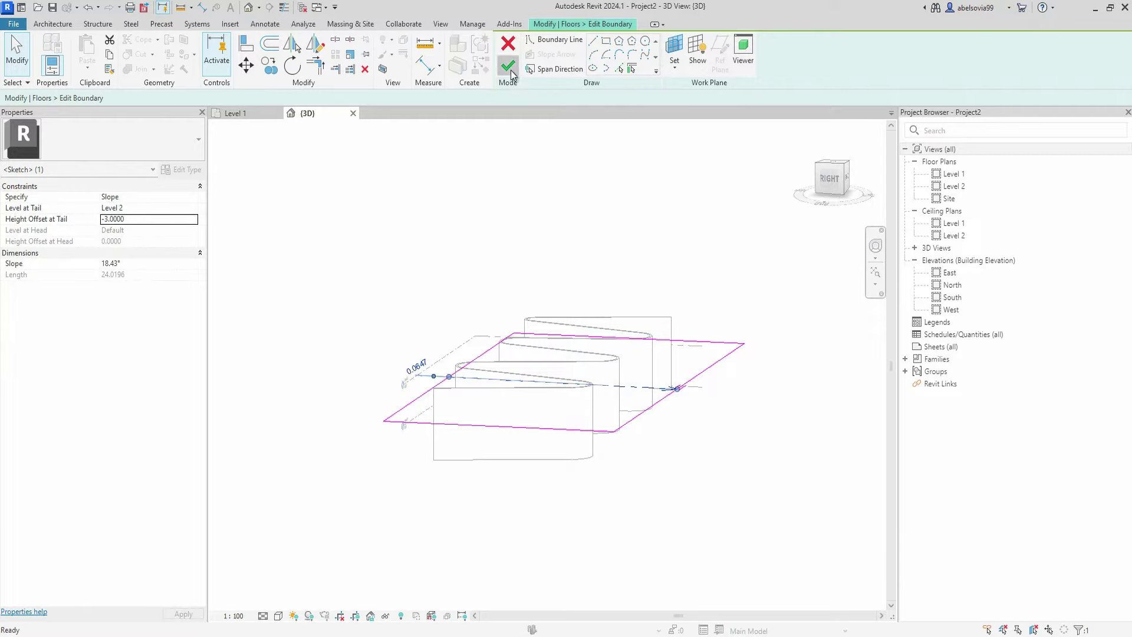
left_click(509, 68)
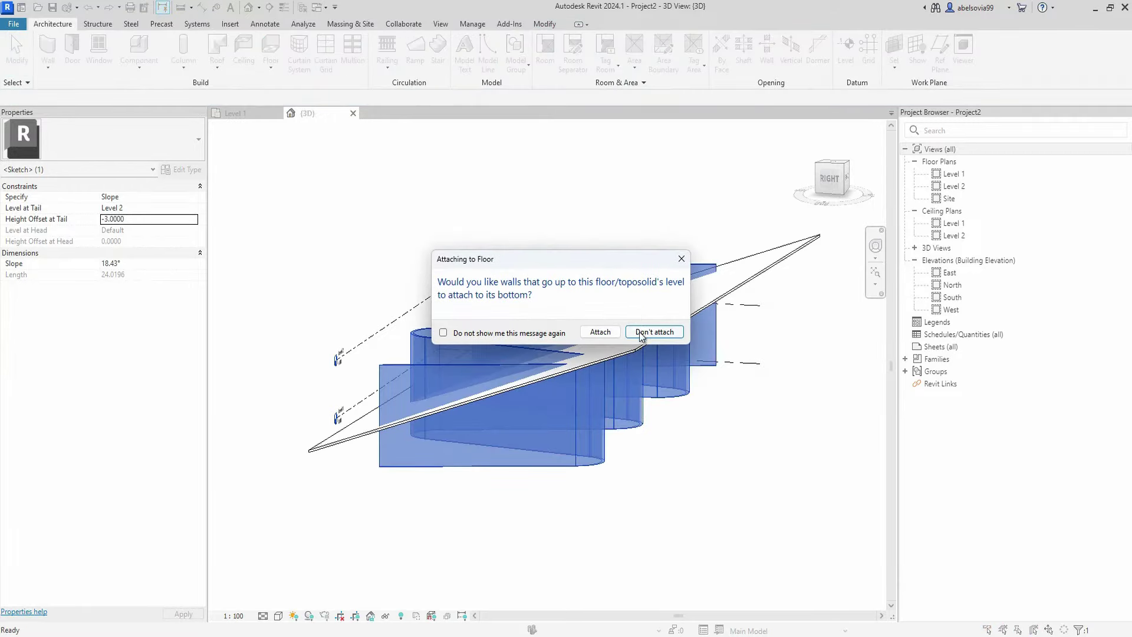
left_click(600, 331)
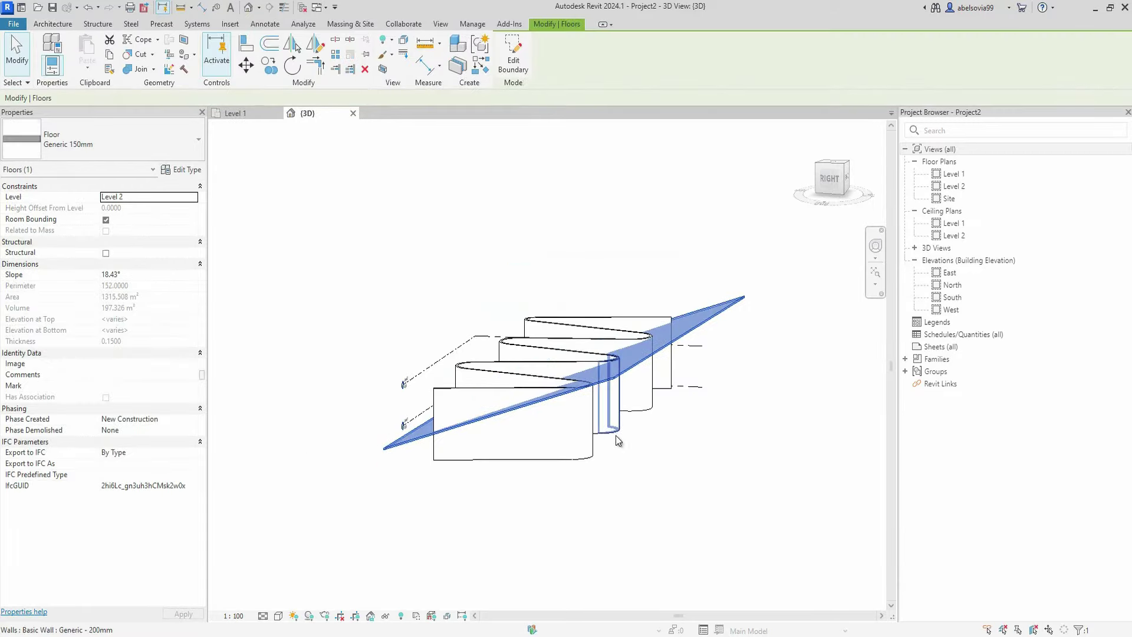
mouse_move(593, 441)
middle_mouse_down("shift")
mouse_move(536, 389)
mouse_move(670, 375)
mouse_move(599, 336)
mouse_move(561, 369)
middle_mouse_up("shift")
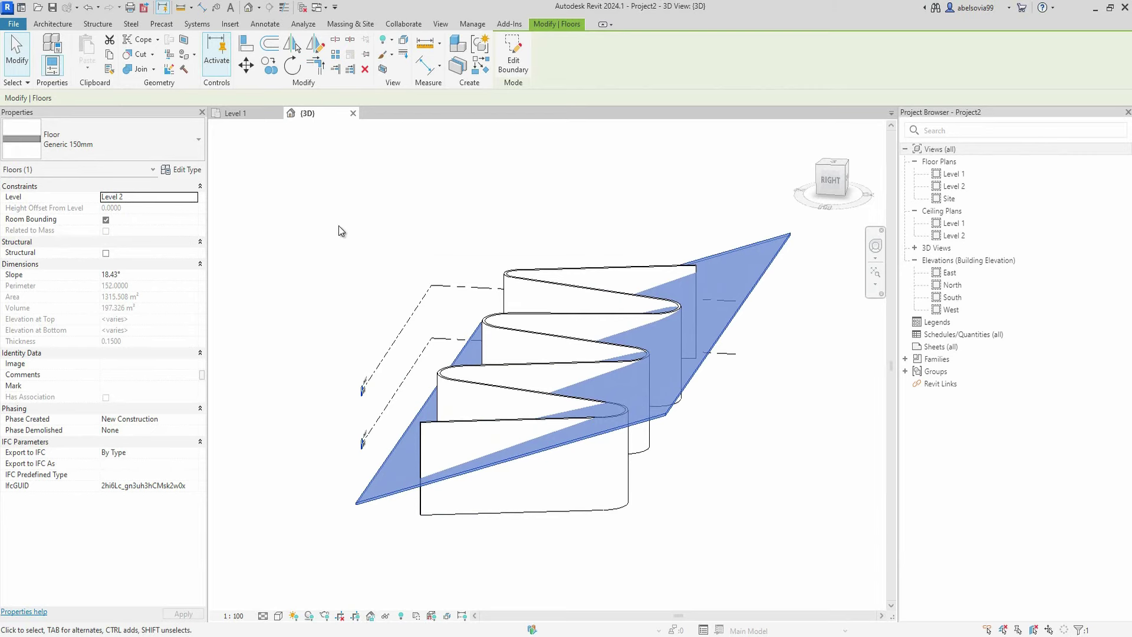
Move the sloped floor down to Level 1.
left_click(190, 197)
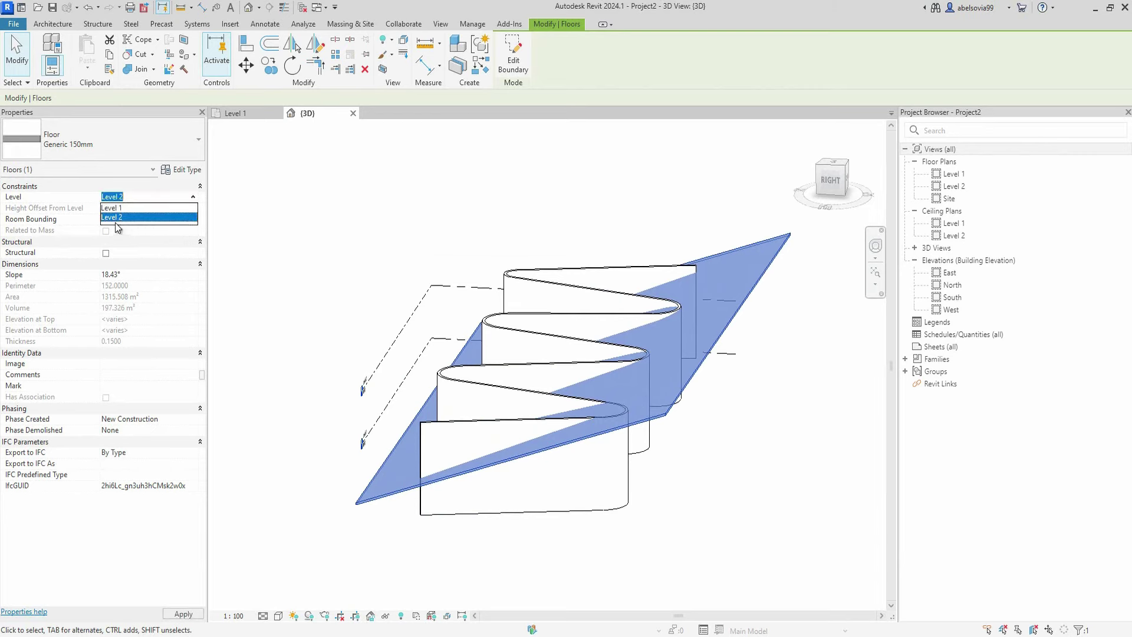
left_click(118, 216)
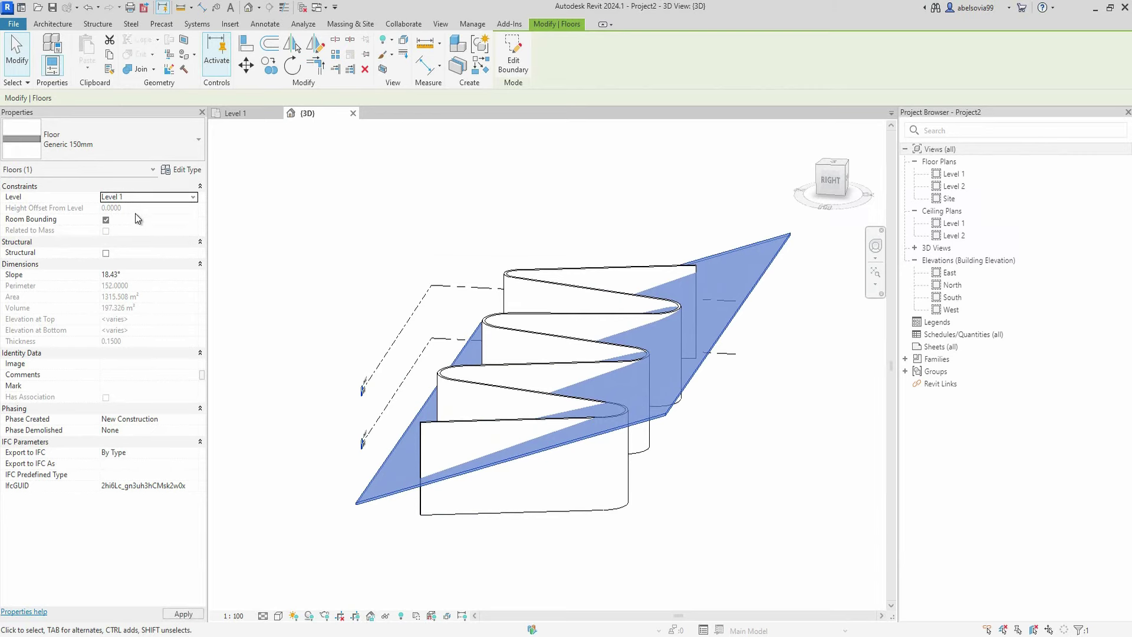
mouse_move(759, 415)
middle_mouse_down("shift")
mouse_move(661, 343)
mouse_move(702, 405)
middle_mouse_up("shift")
key("Escape")
left_click(660, 344)
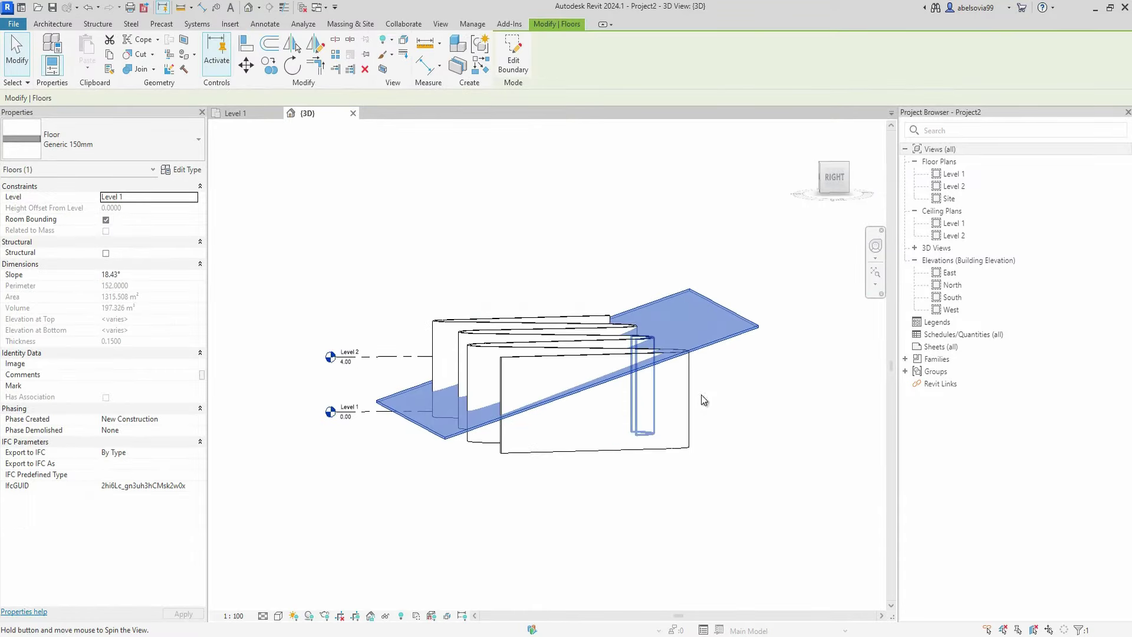
Drag the floor sketch's right boundary outward, widening the slab to 31.5 m.
left_click(513, 56)
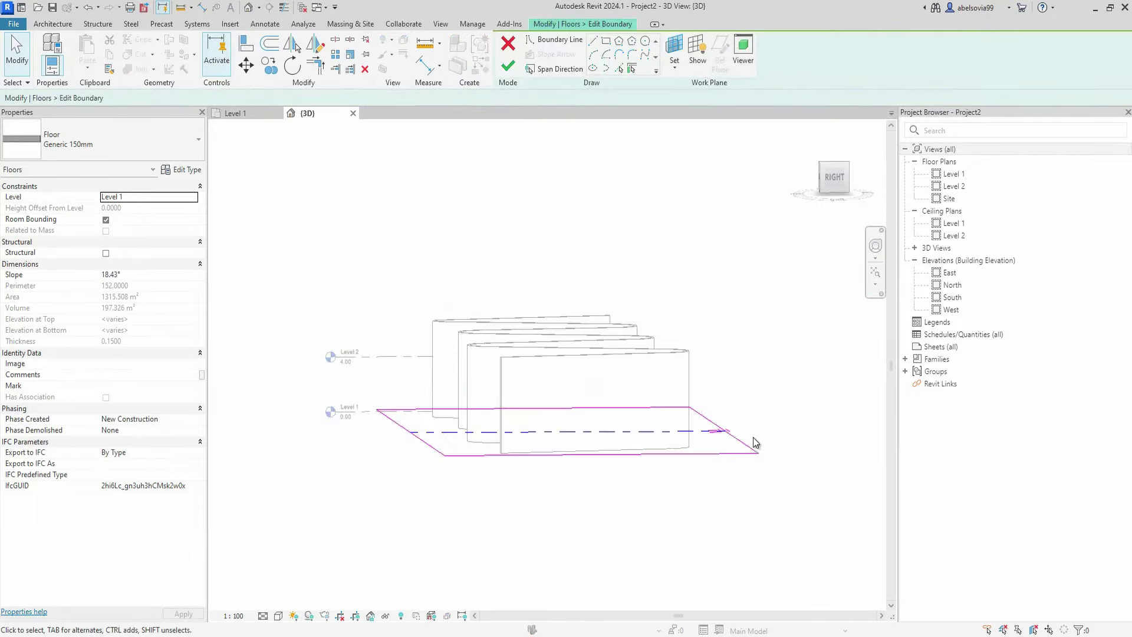
mouse_move(753, 437)
middle_mouse_down("shift")
mouse_move(747, 519)
mouse_move(713, 474)
middle_mouse_up("shift")
left_click(711, 478)
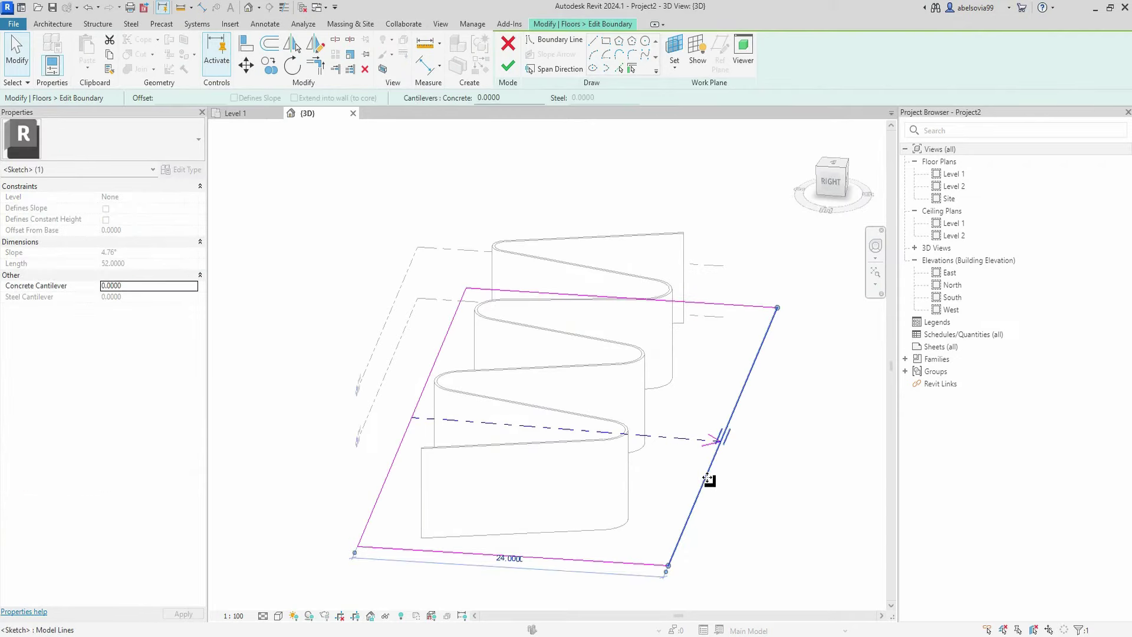
left_click_drag(711, 479, 799, 500)
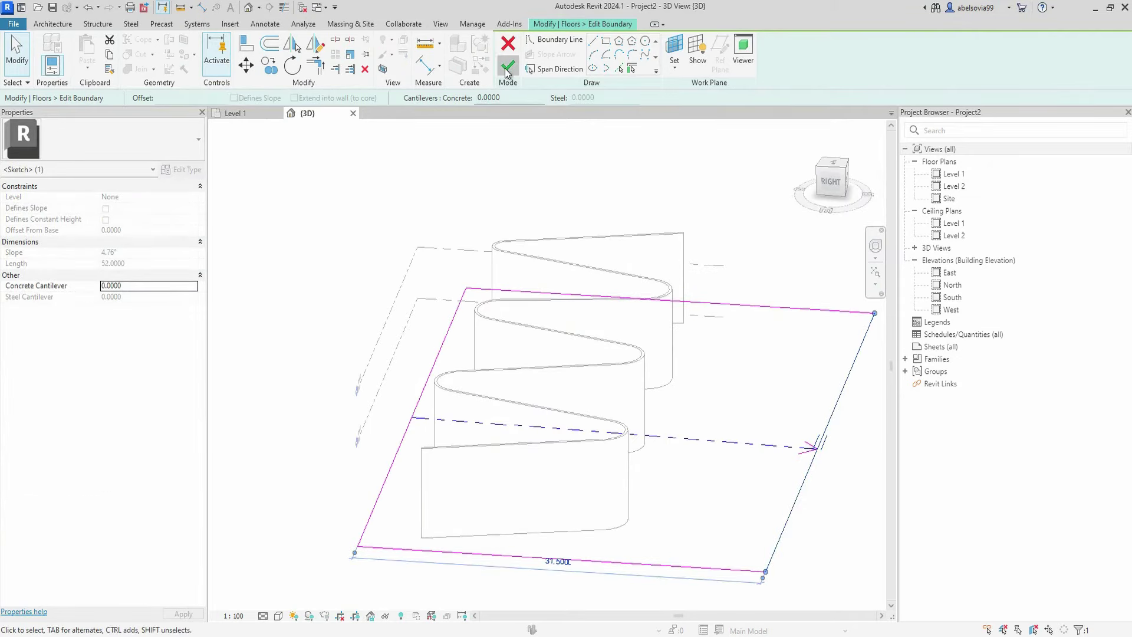
left_click(508, 65)
mouse_move(562, 199)
middle_mouse_down("shift")
mouse_move(579, 159)
mouse_move(626, 233)
mouse_move(551, 212)
mouse_move(432, 223)
middle_mouse_up("shift")
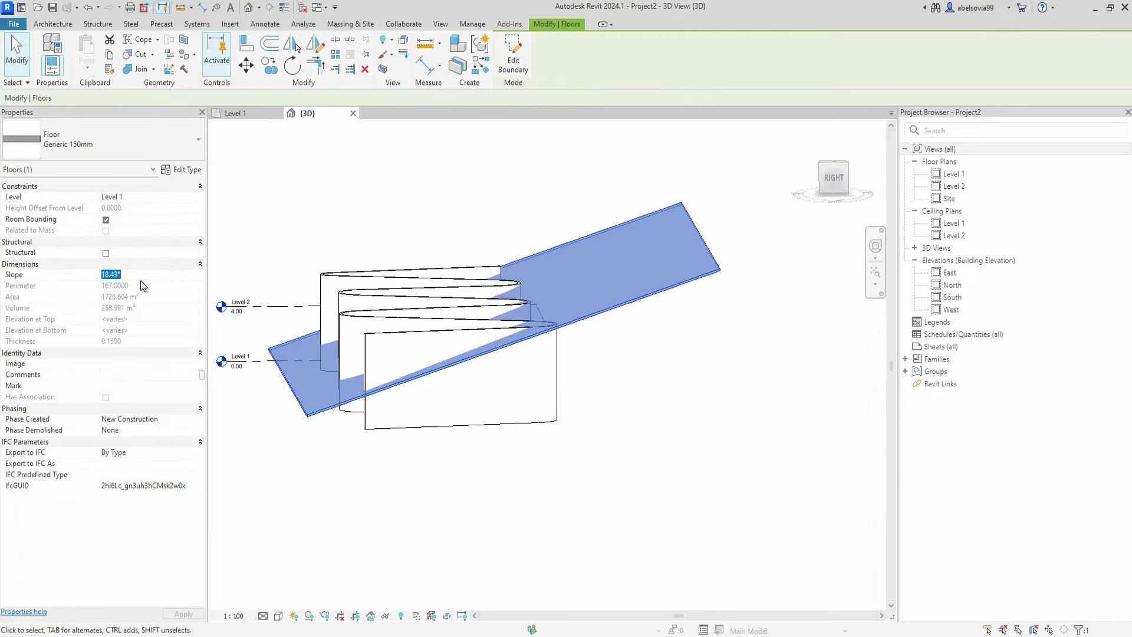
Reduce the floor's slope to 12.00°.
type("16")
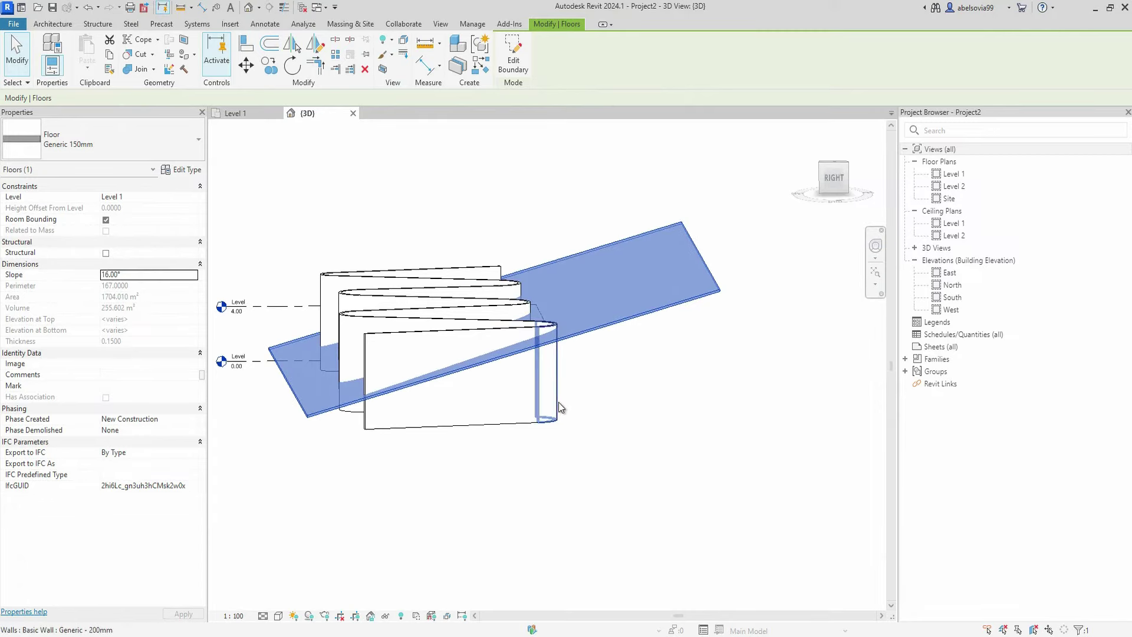
left_click(154, 265)
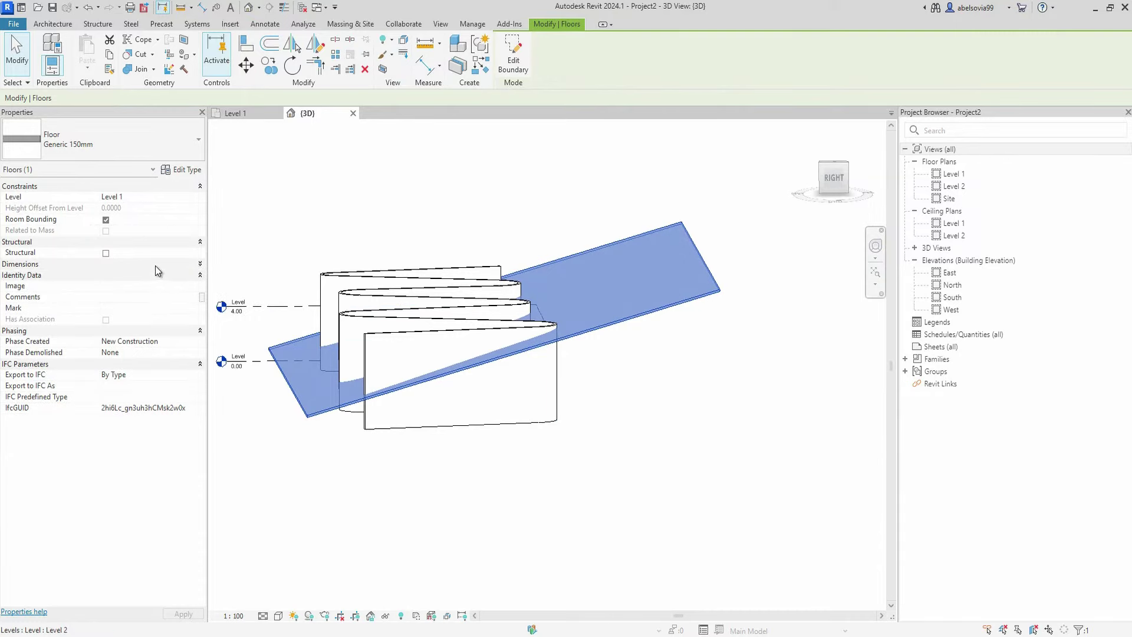
left_click(157, 274)
type("15.00")
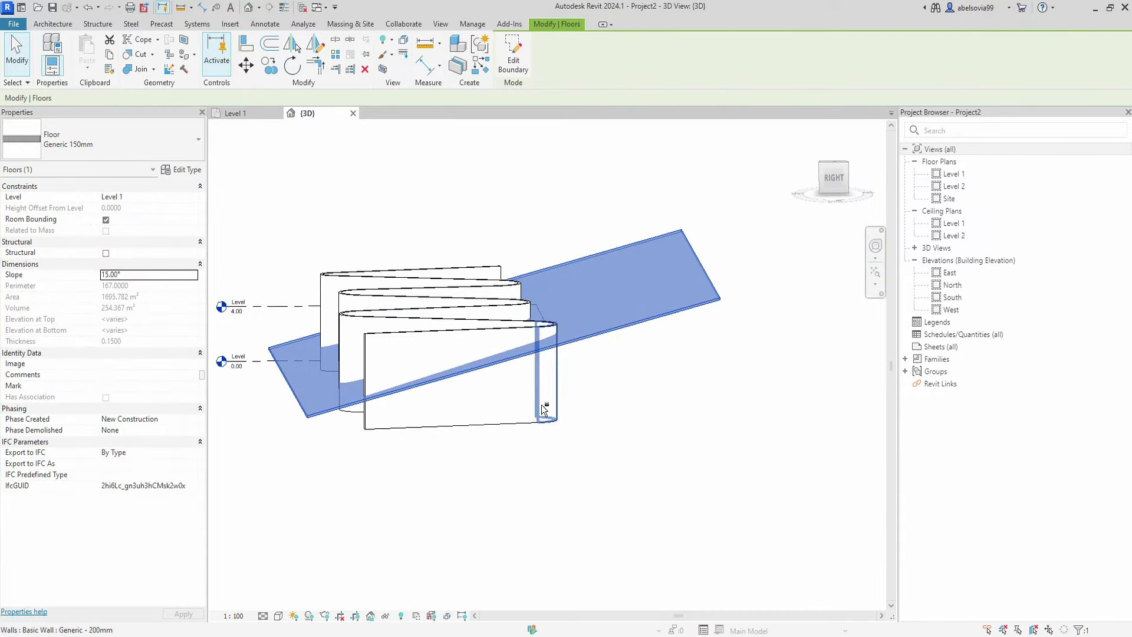
middle_click_drag(541, 405, 412, 378, "shift")
left_click(169, 274)
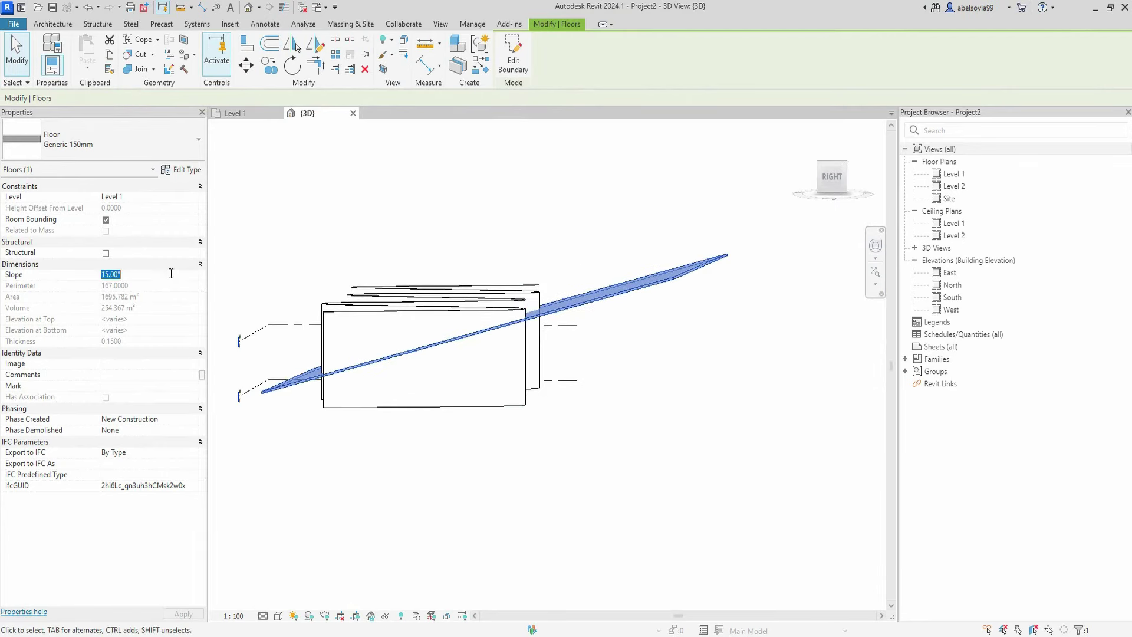
type("0")
key("Return")
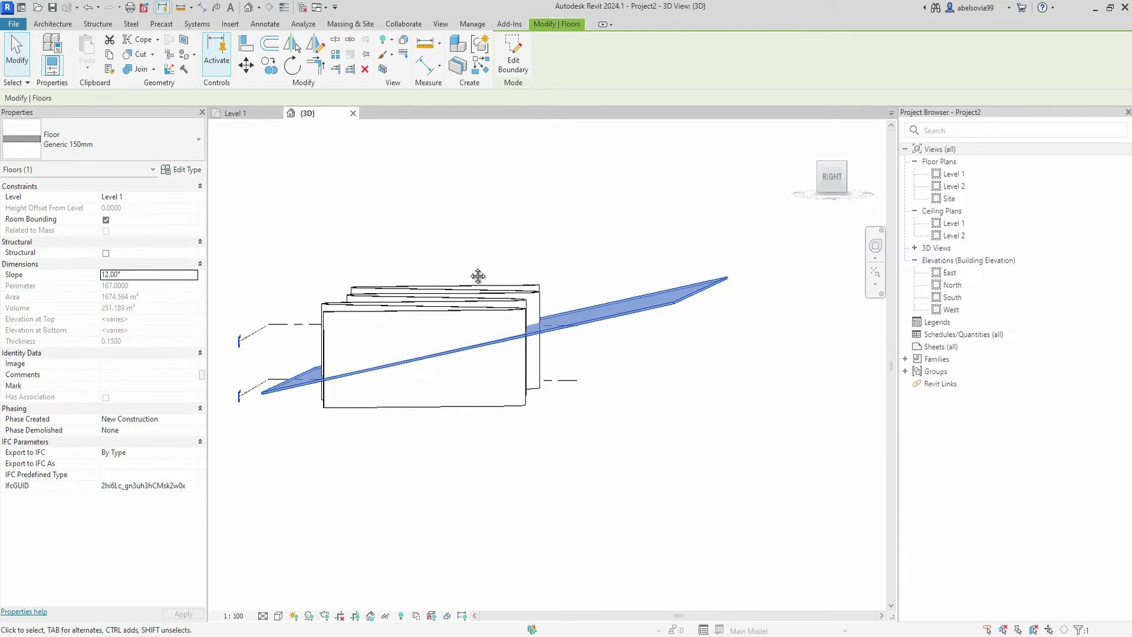
Select all 13 connected wavy wall pieces by picking one wall and Tab-cycling.
middle_click_drag(477, 275, 537, 258)
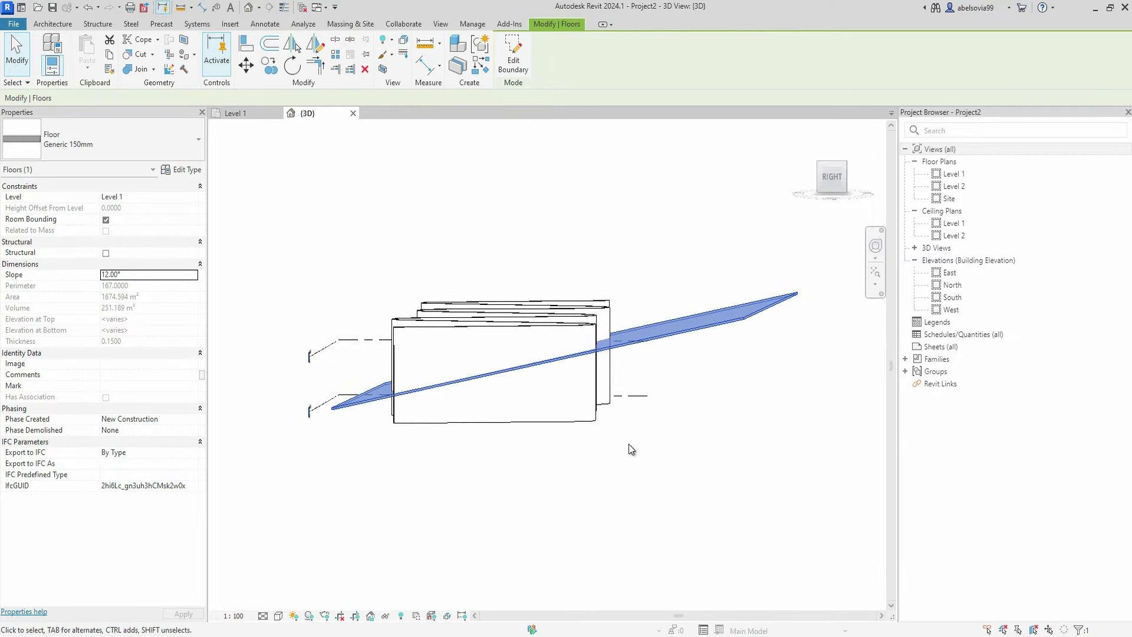
left_click(576, 423)
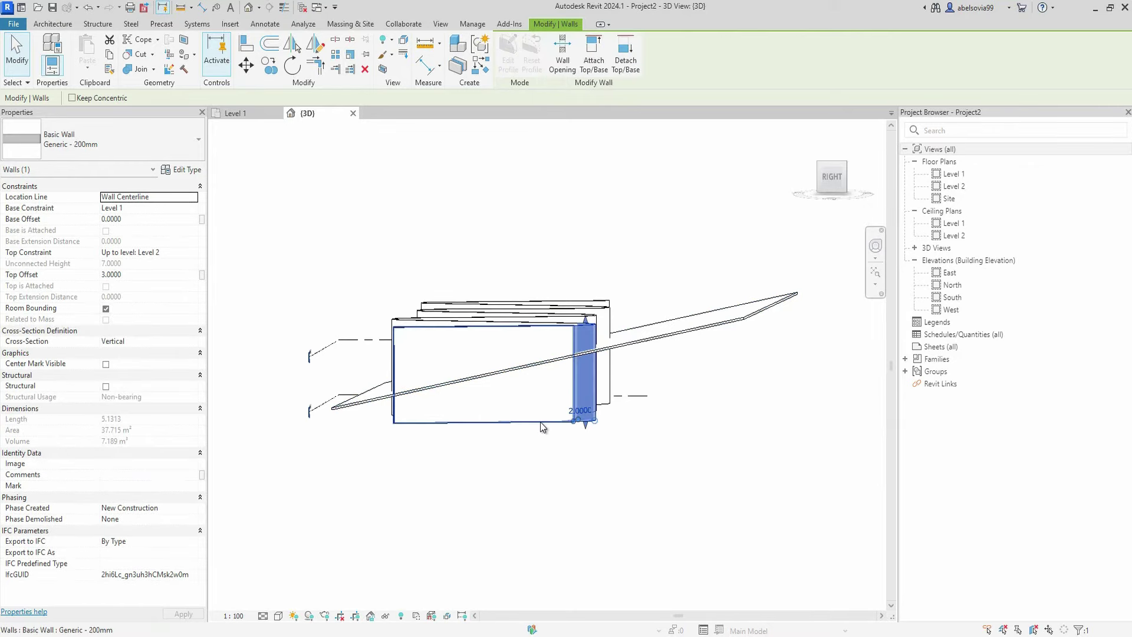
key("Tab")
left_click(540, 422)
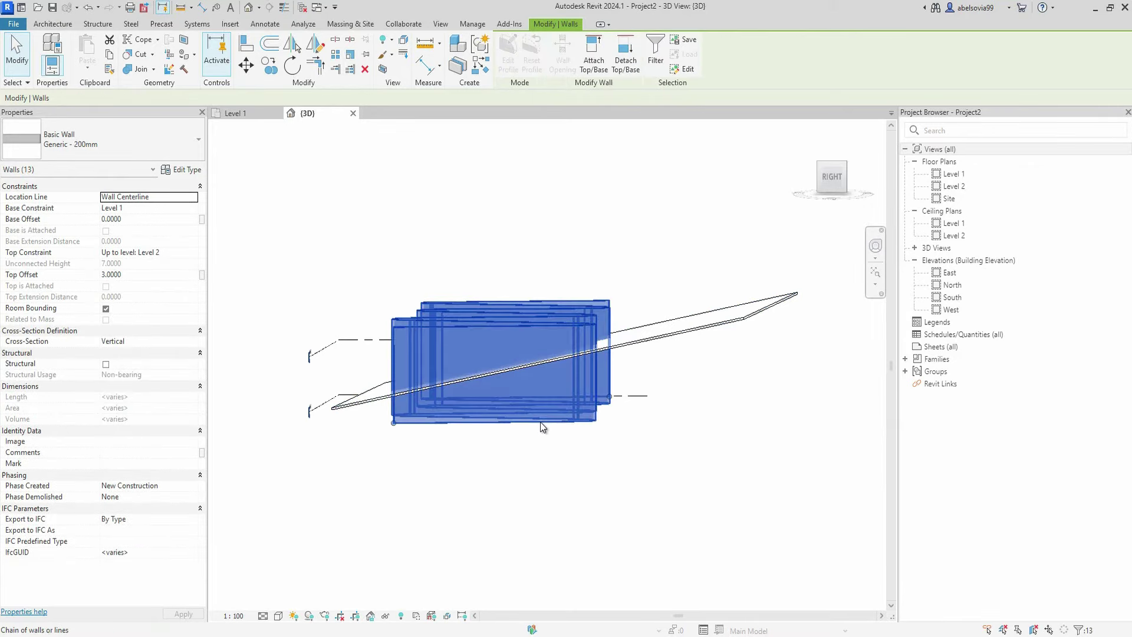
Attach the wavy wall tops to the sloped floor slab.
left_click(594, 59)
left_click(680, 331)
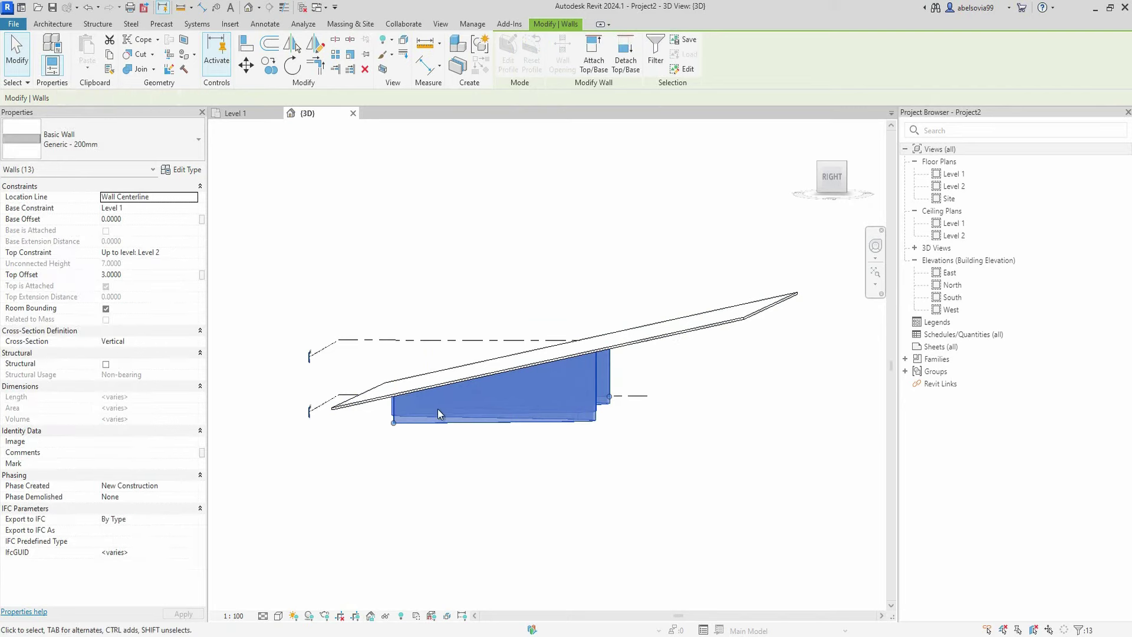
middle_click_drag(437, 408, 573, 455, "shift")
left_click(573, 455)
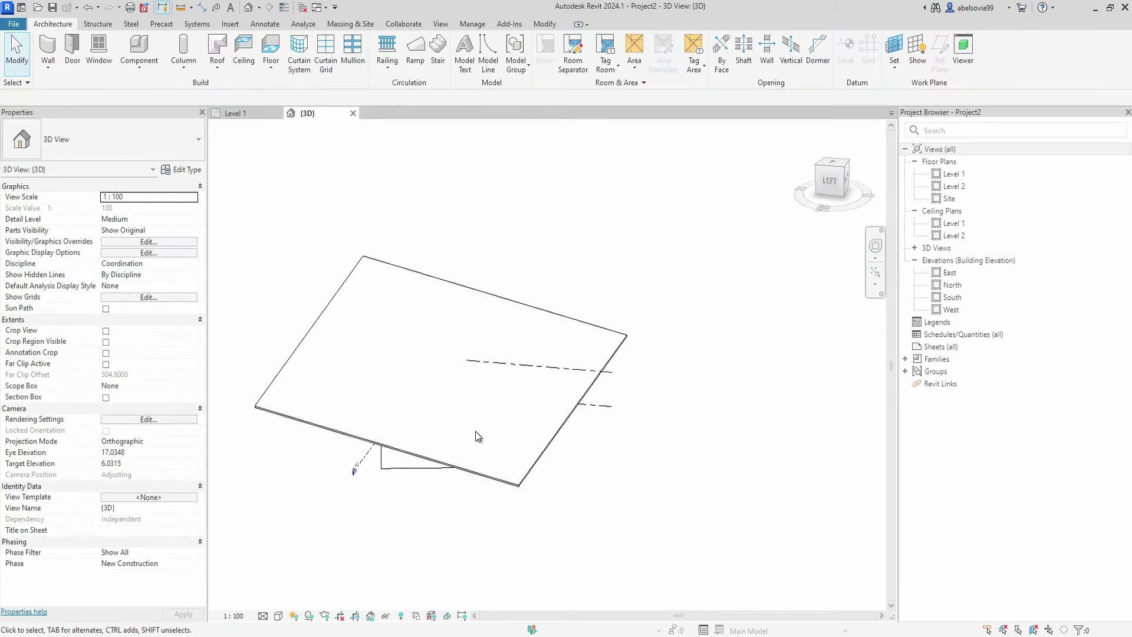
Hide the sloped slab, then reveal hidden elements and unhide the floor in this view.
left_click(352, 435)
key("Delete")
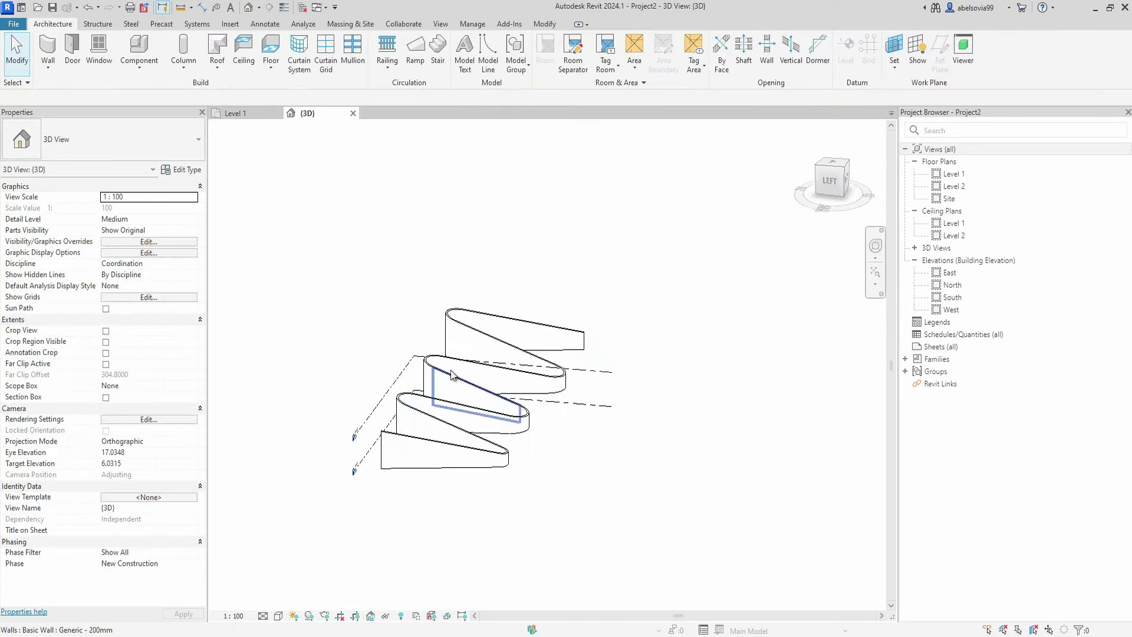
mouse_move(498, 394)
middle_mouse_down("shift")
mouse_move(528, 498)
mouse_move(437, 310)
middle_mouse_up("shift")
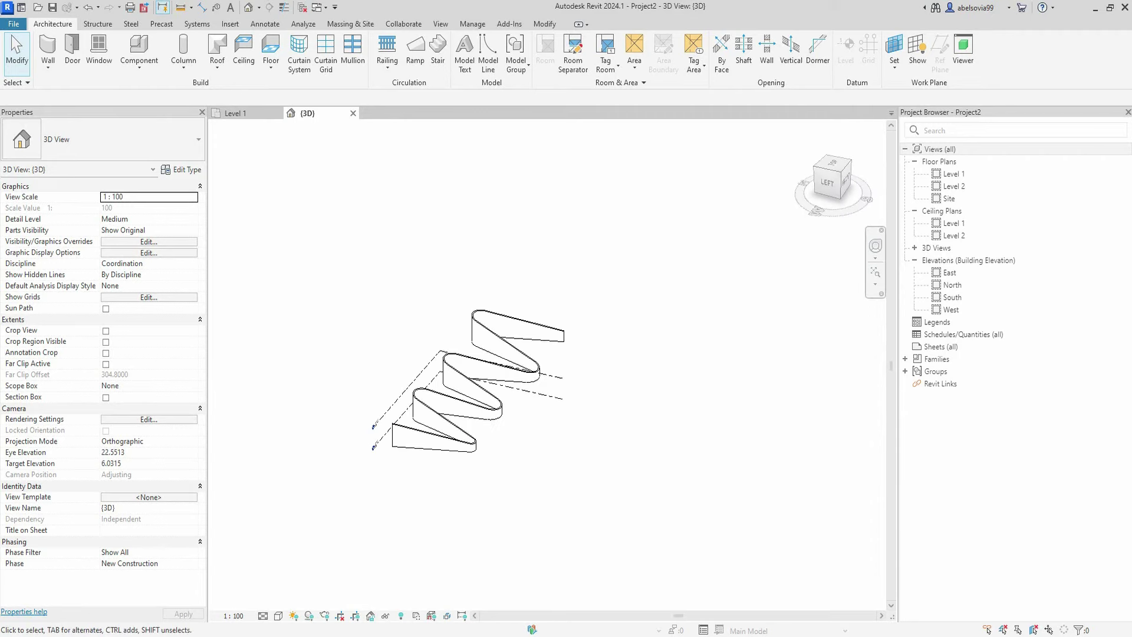
left_click(400, 615)
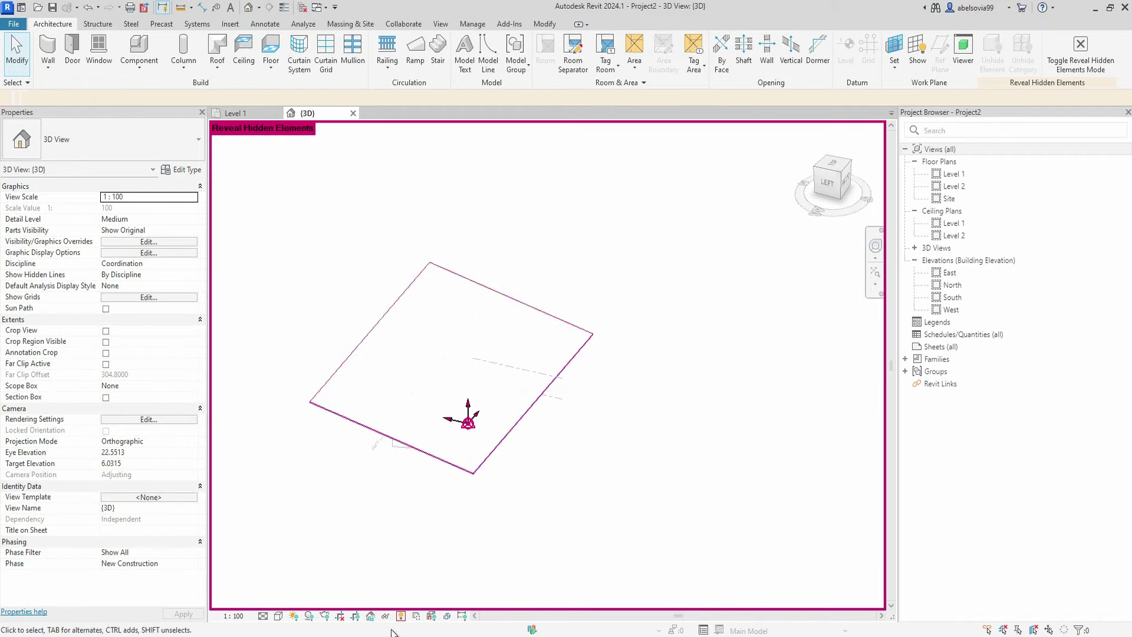
left_click(359, 423)
right_click(360, 423)
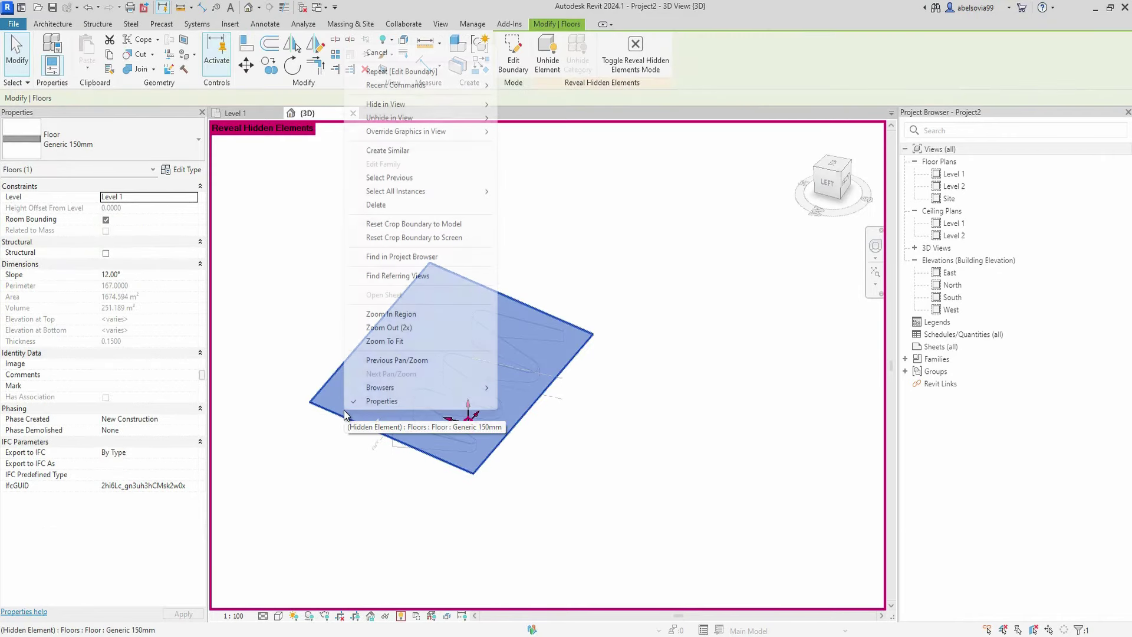
mouse_move(390, 118)
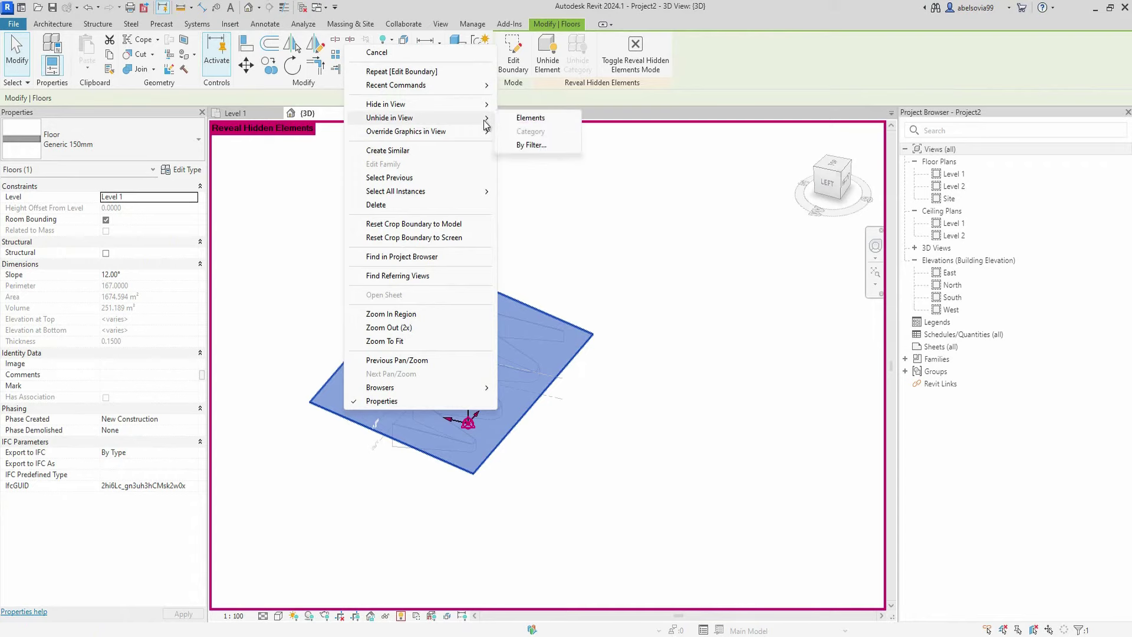
left_click(534, 118)
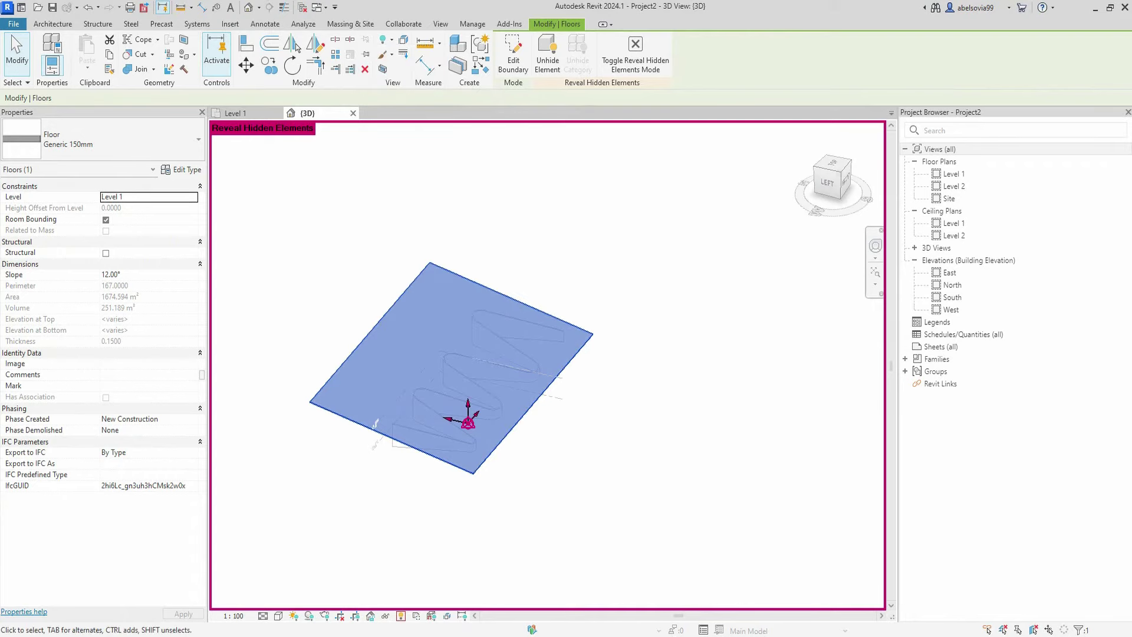
left_click(402, 617)
Delete the sloped floor and orbit to face the wall's front.
left_click(342, 417)
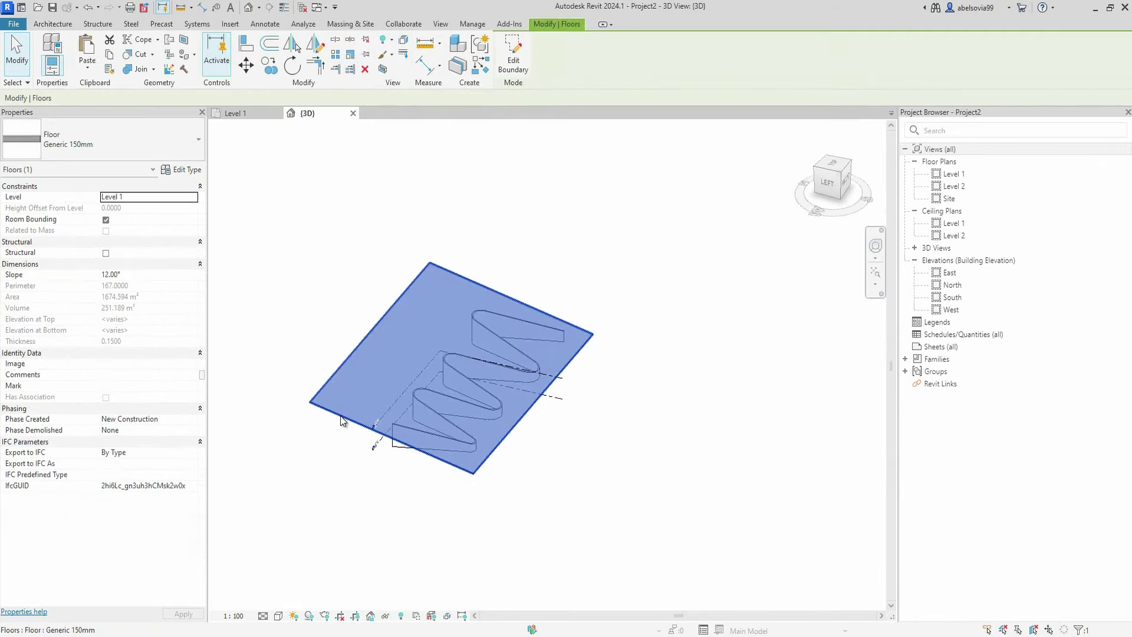
key("Delete")
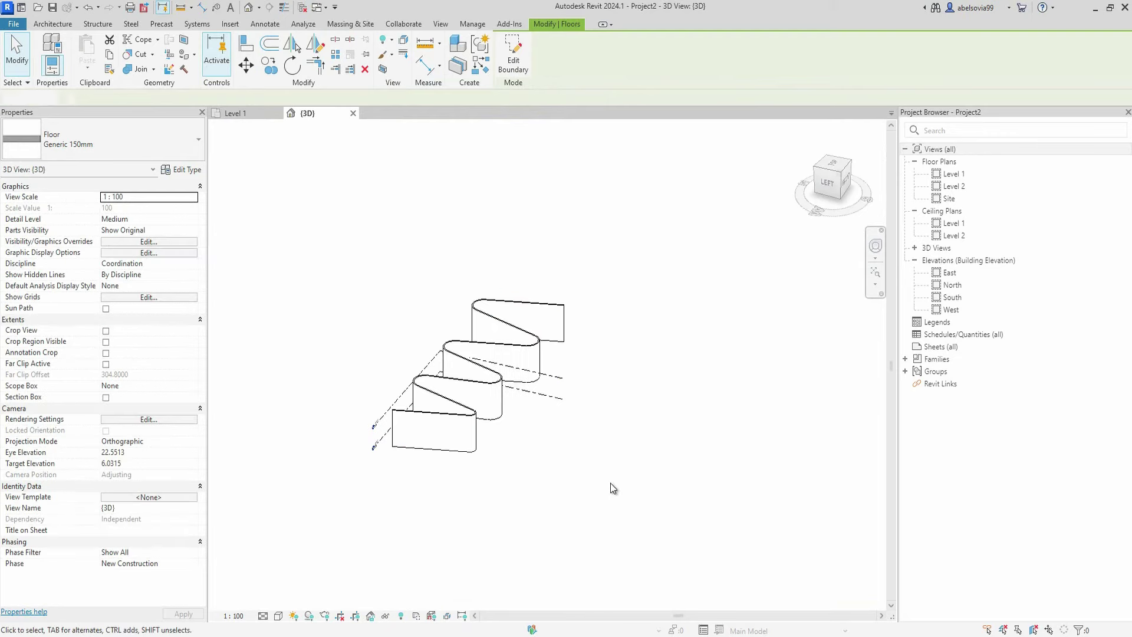
middle_click_drag(607, 480, 465, 443, "shift")
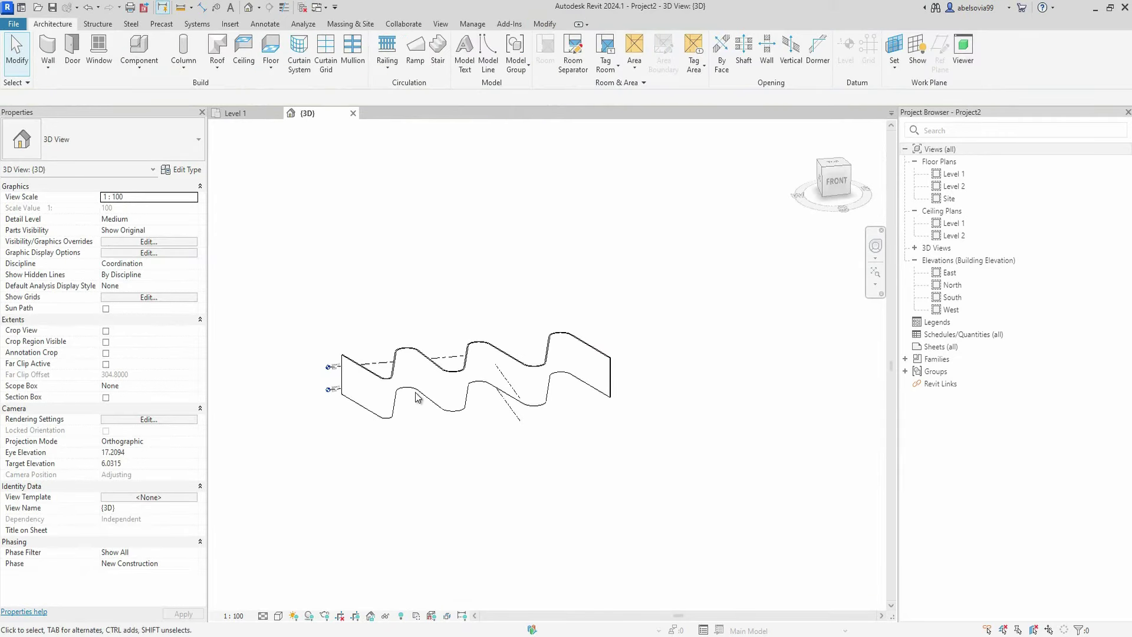
On Level 1, draw a section line across the wavy wall and go to Section 1.
left_click(239, 114)
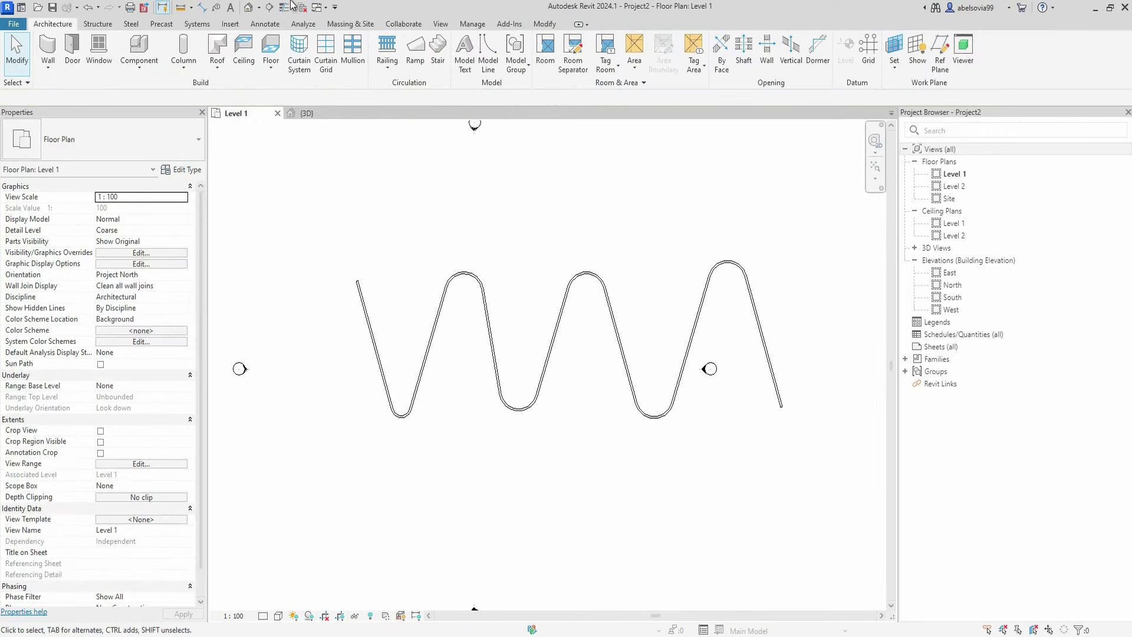
left_click(274, 8)
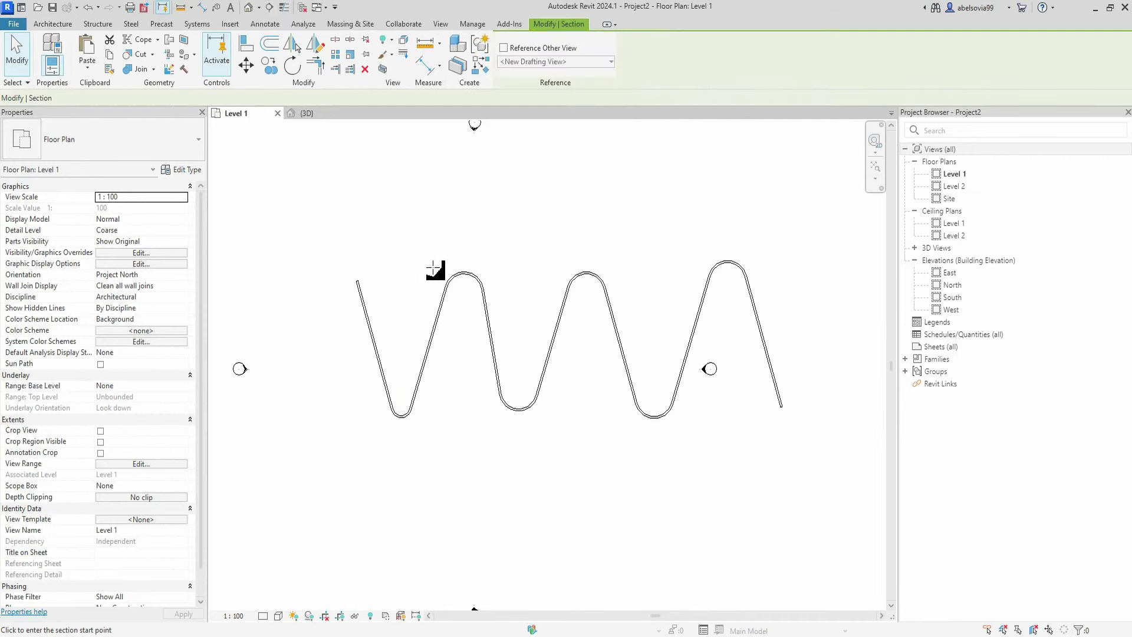
left_click(462, 229)
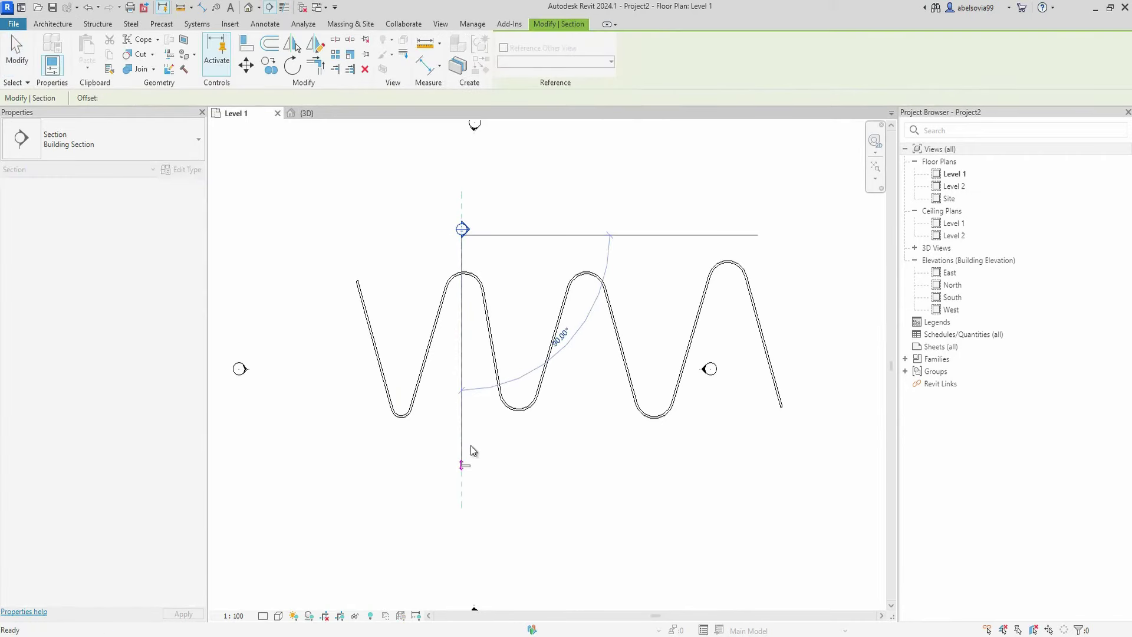
left_click(471, 451)
right_click(457, 397)
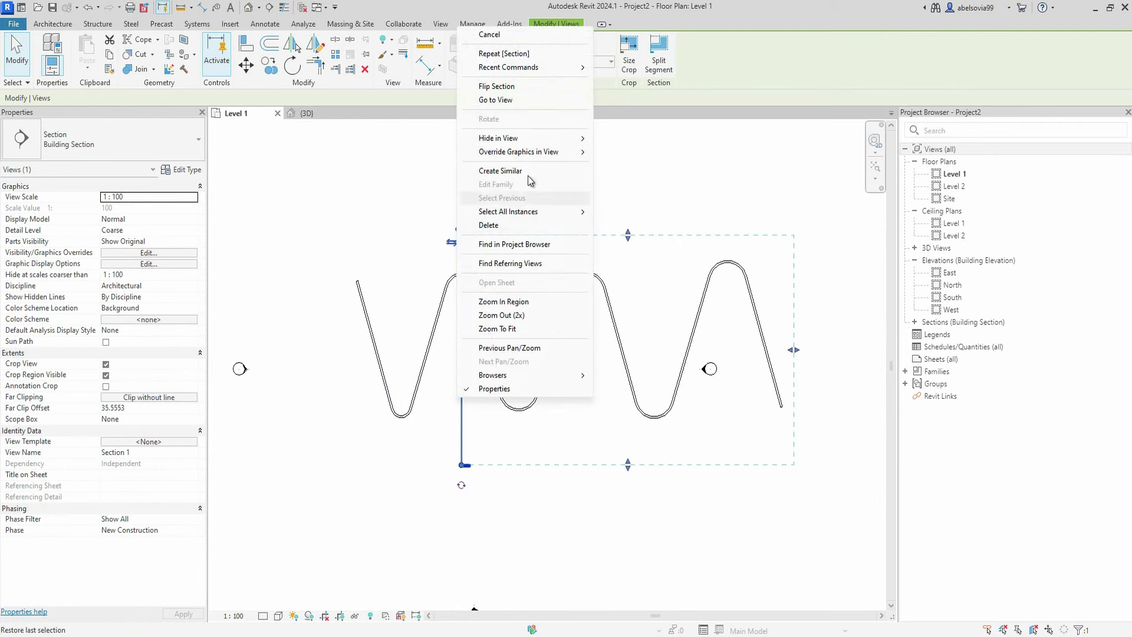
left_click(522, 103)
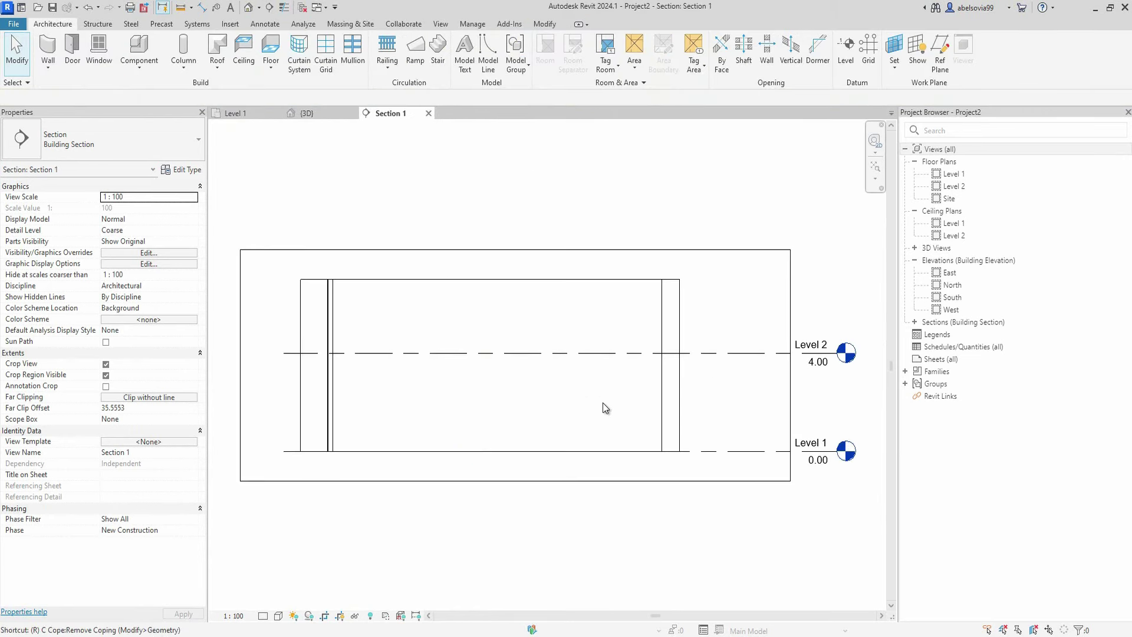
In Section 1, draw a reference plane sloping from below Level 2 up over the wall's left end.
key("p")
left_click(704, 400)
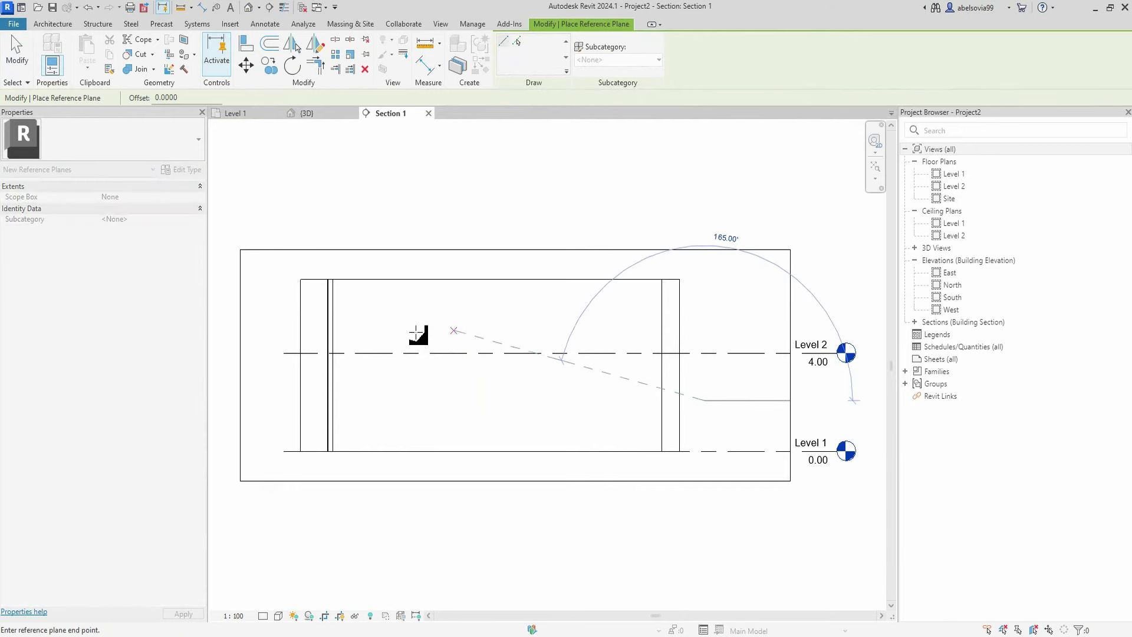
left_click(266, 294)
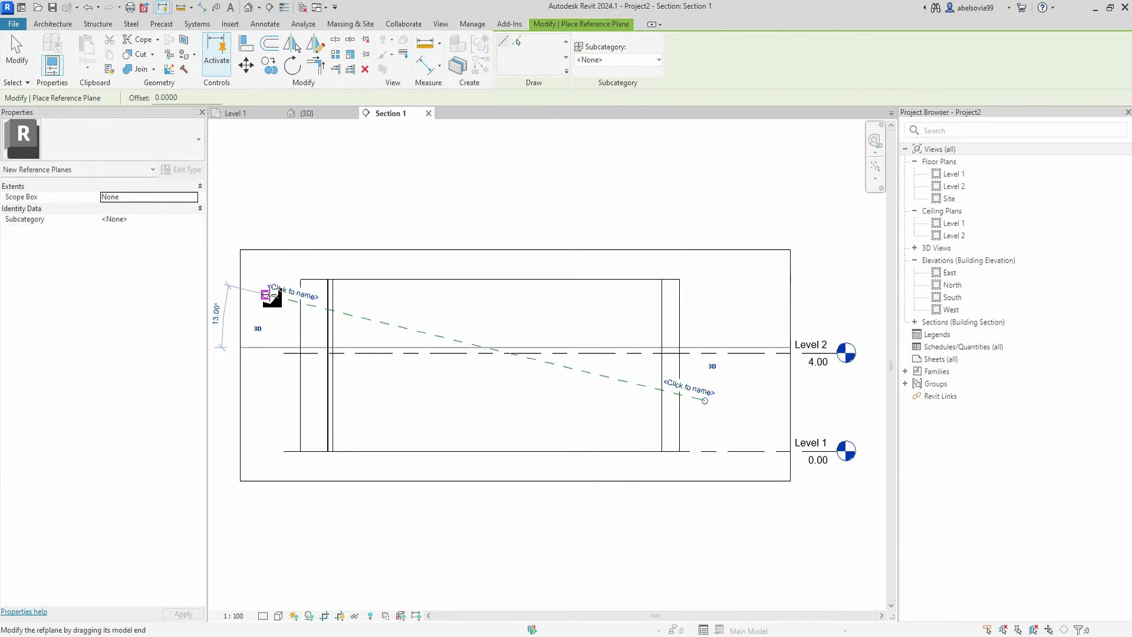
left_click(321, 112)
key("Escape")
key("Escape")
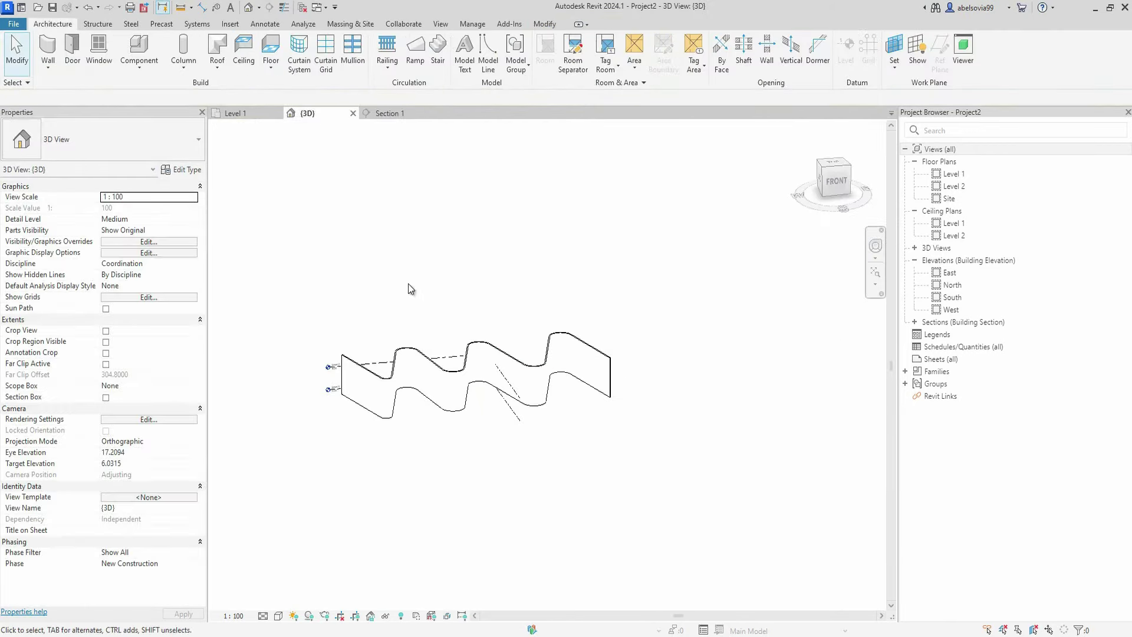
Tab-select the whole wavy wall chain and attach its tops to the sloped reference plane.
key("Tab")
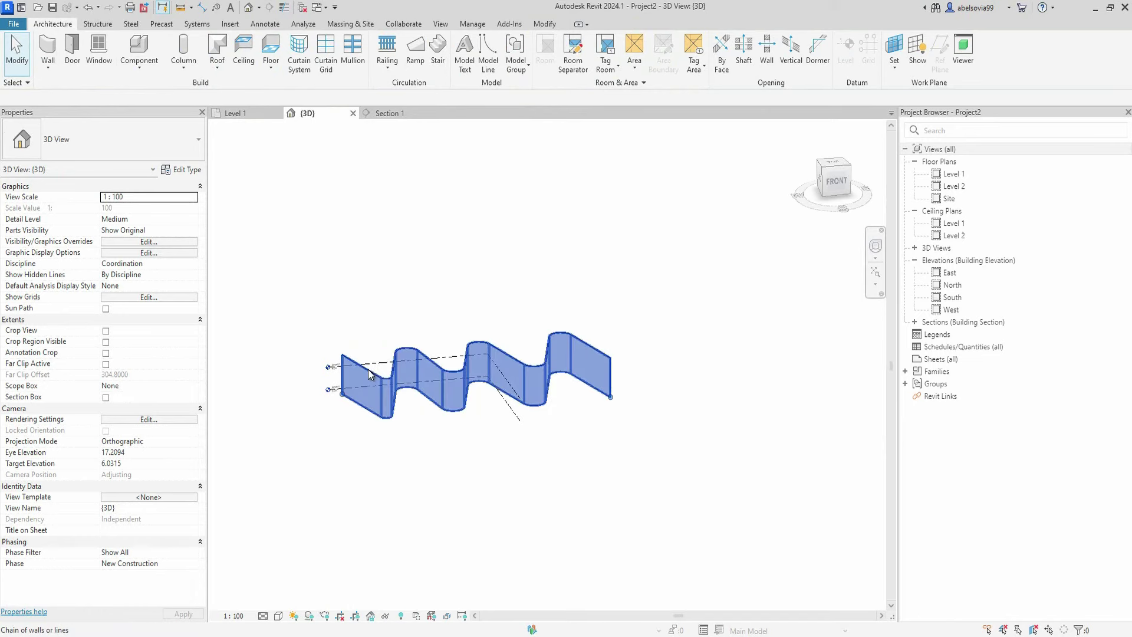
left_click(368, 369)
left_click(398, 112)
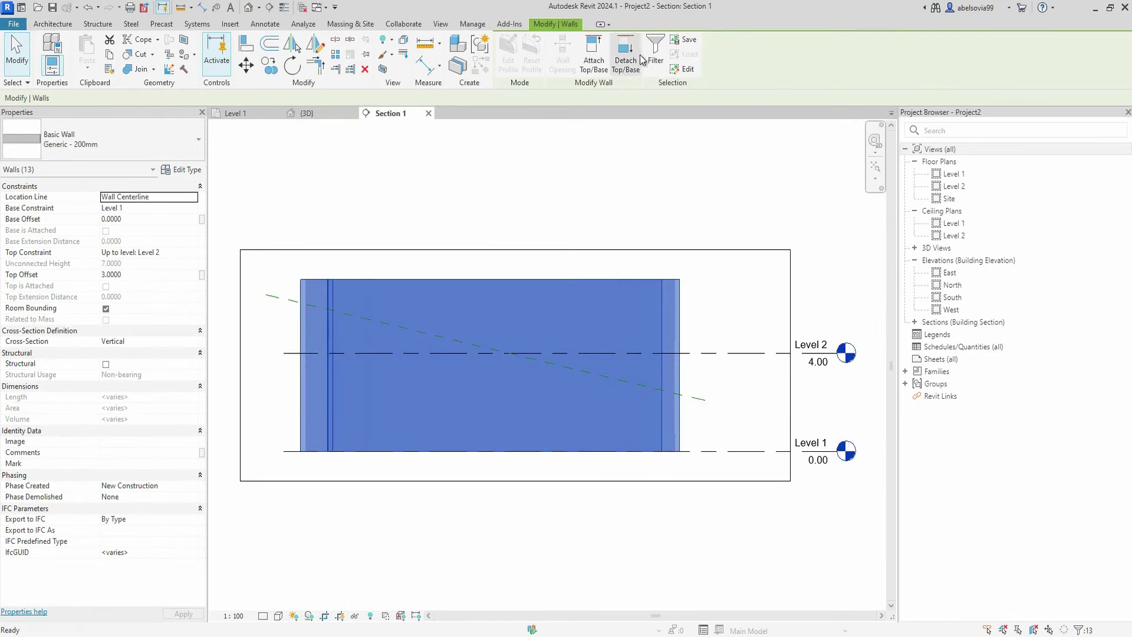
left_click(594, 44)
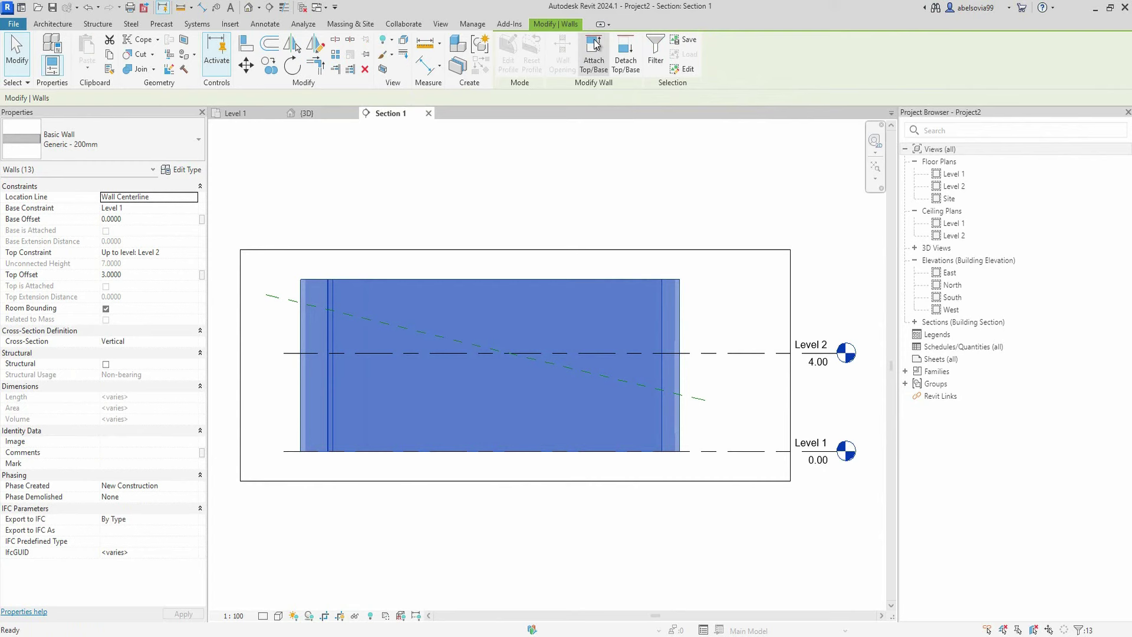
left_click(700, 404)
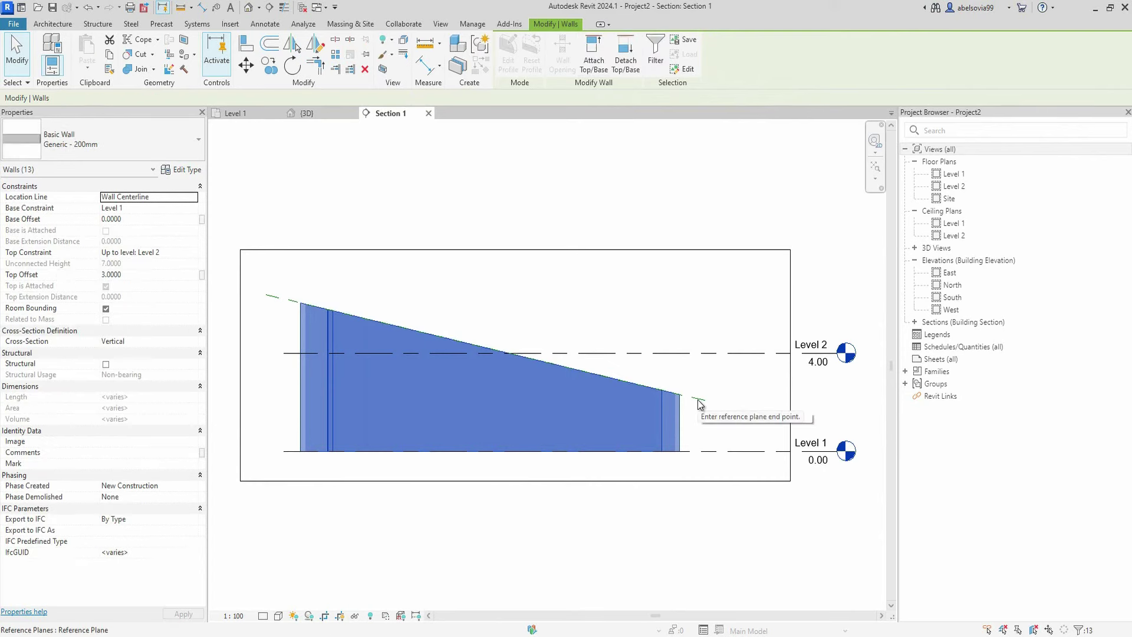
left_click(420, 291)
left_click(306, 112)
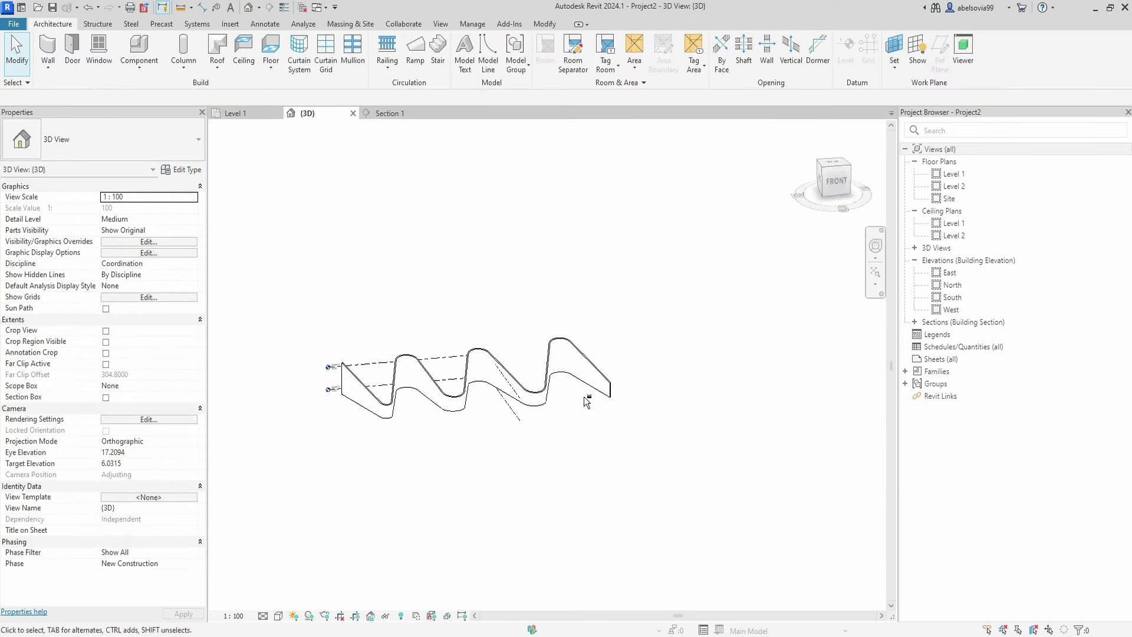
mouse_move(413, 411)
middle_mouse_down("shift")
mouse_move(591, 386)
mouse_move(301, 383)
middle_mouse_up("shift")
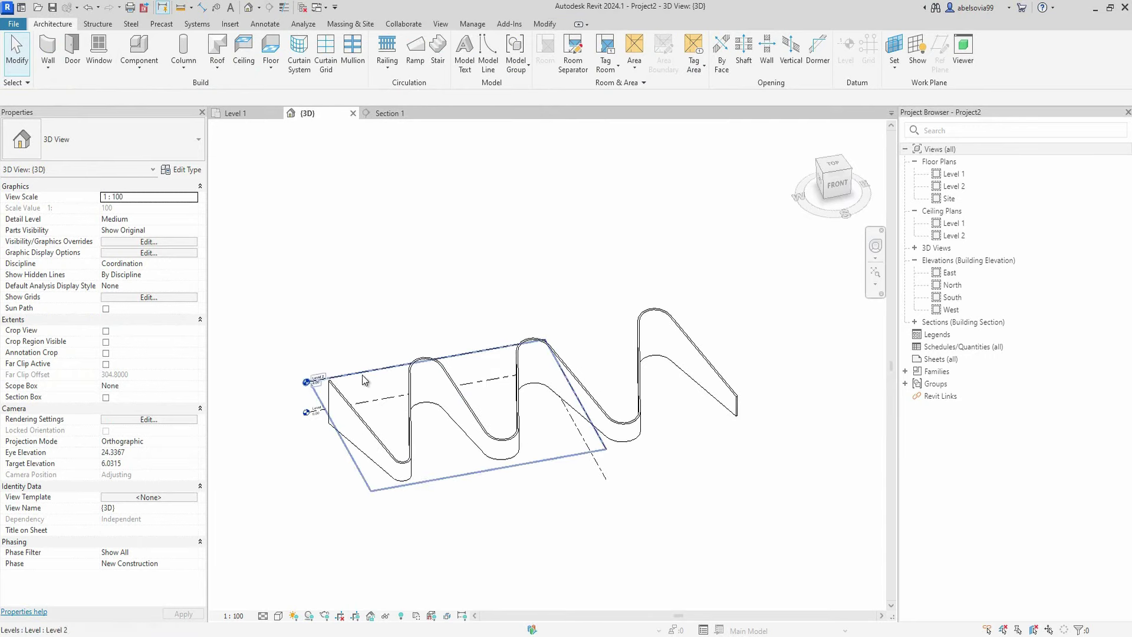
left_click(362, 381)
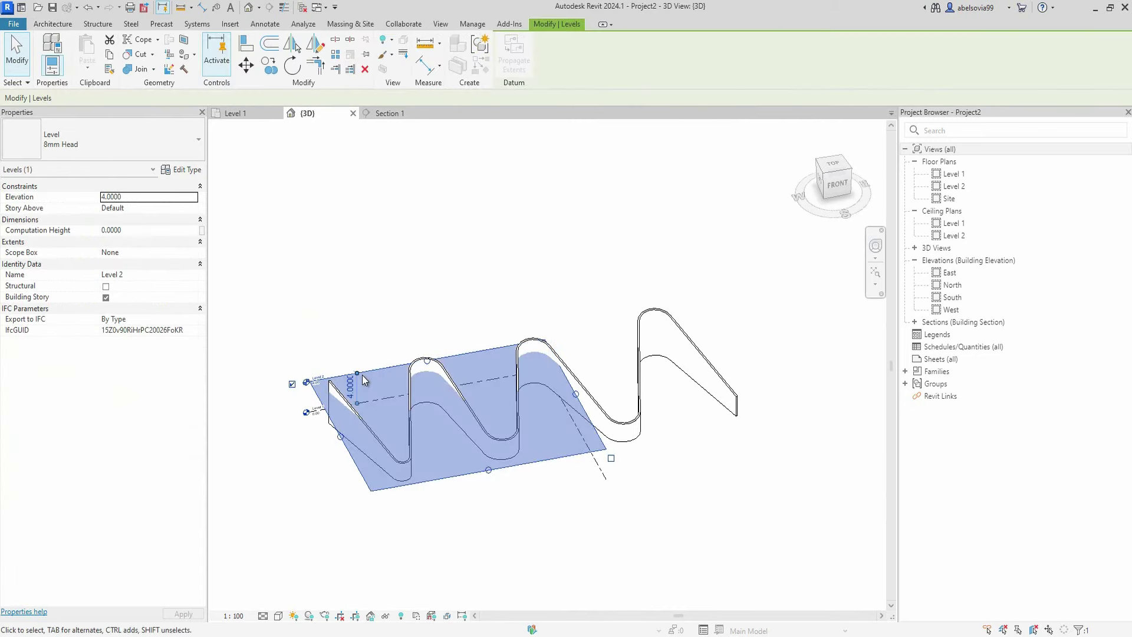
left_click(316, 408)
key("Escape")
mouse_move(446, 449)
middle_mouse_down("shift")
mouse_move(596, 397)
mouse_move(576, 361)
mouse_move(422, 348)
mouse_move(394, 432)
mouse_move(442, 440)
mouse_move(271, 308)
mouse_move(609, 417)
middle_mouse_up("shift")
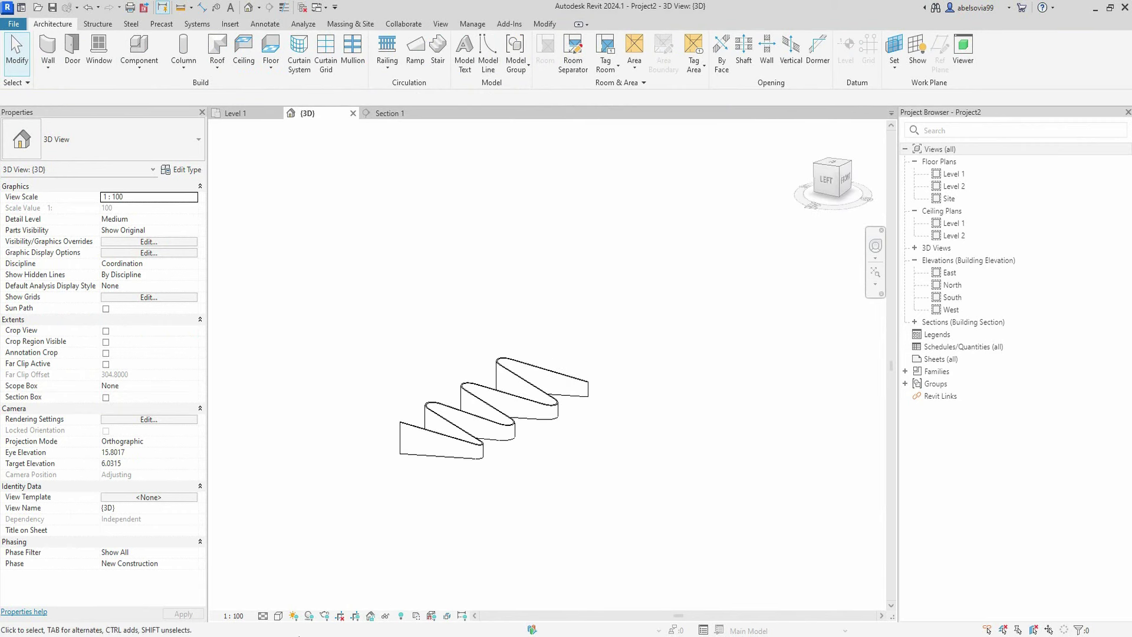
left_click(278, 617)
left_click(319, 519)
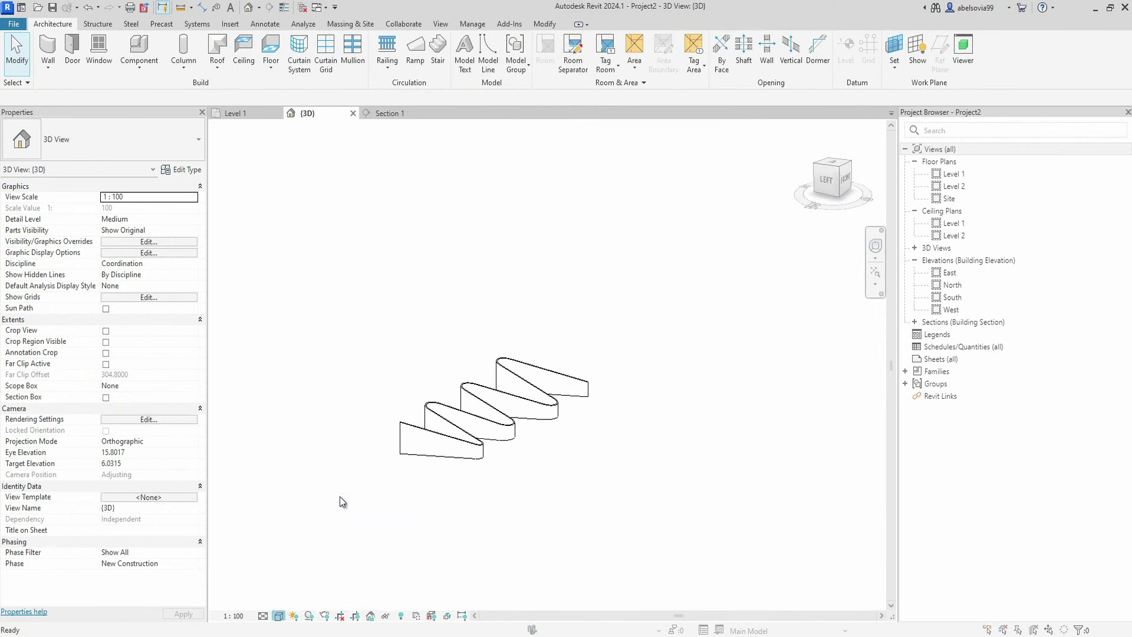
Set the 3D view background to Gradient in Graphic Display Options and apply it.
left_click(730, 207)
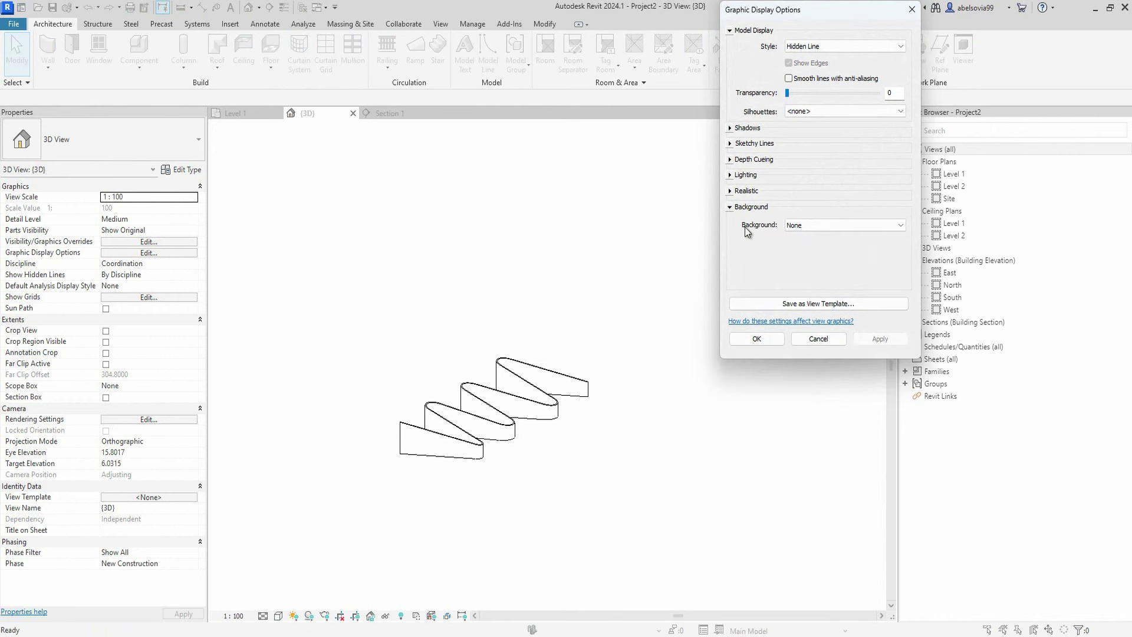
left_click(790, 227)
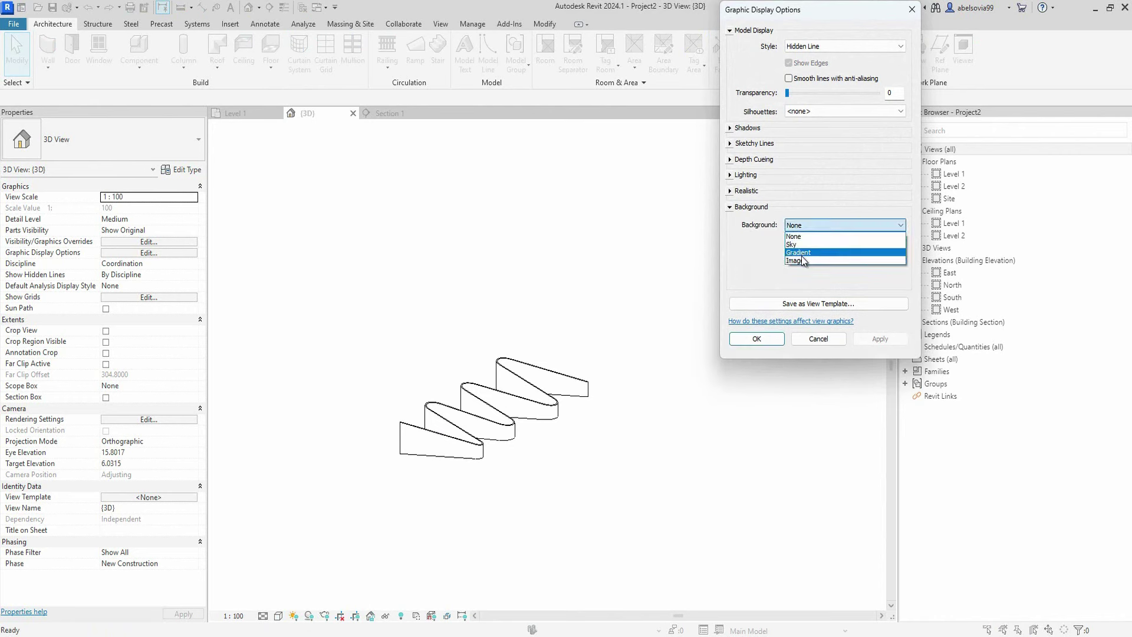
left_click(800, 254)
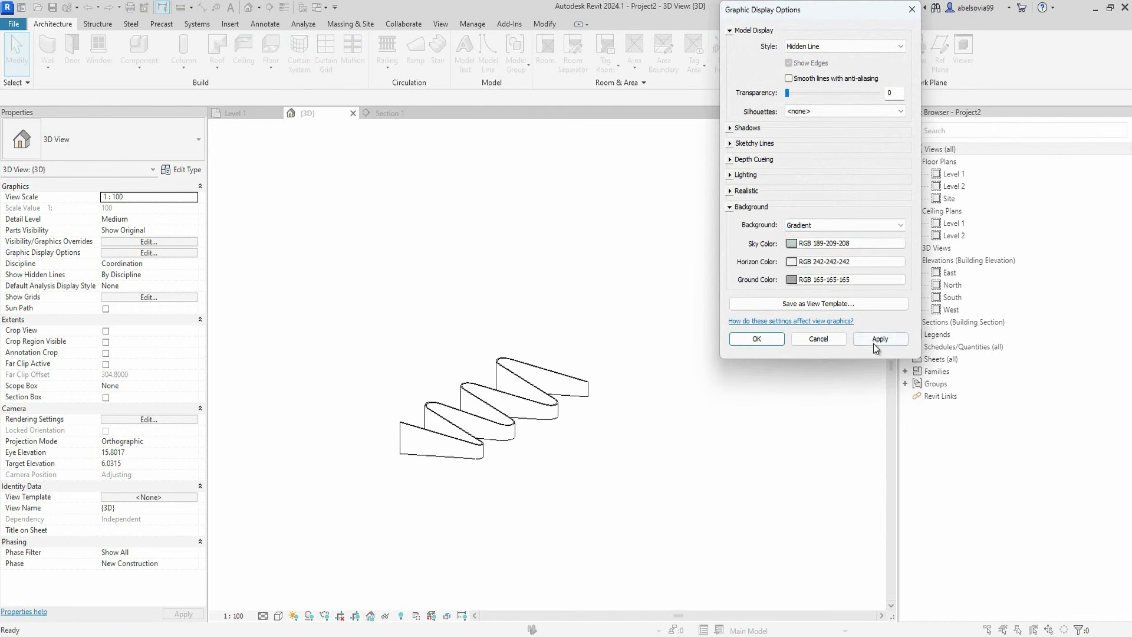
left_click(875, 344)
left_click(757, 339)
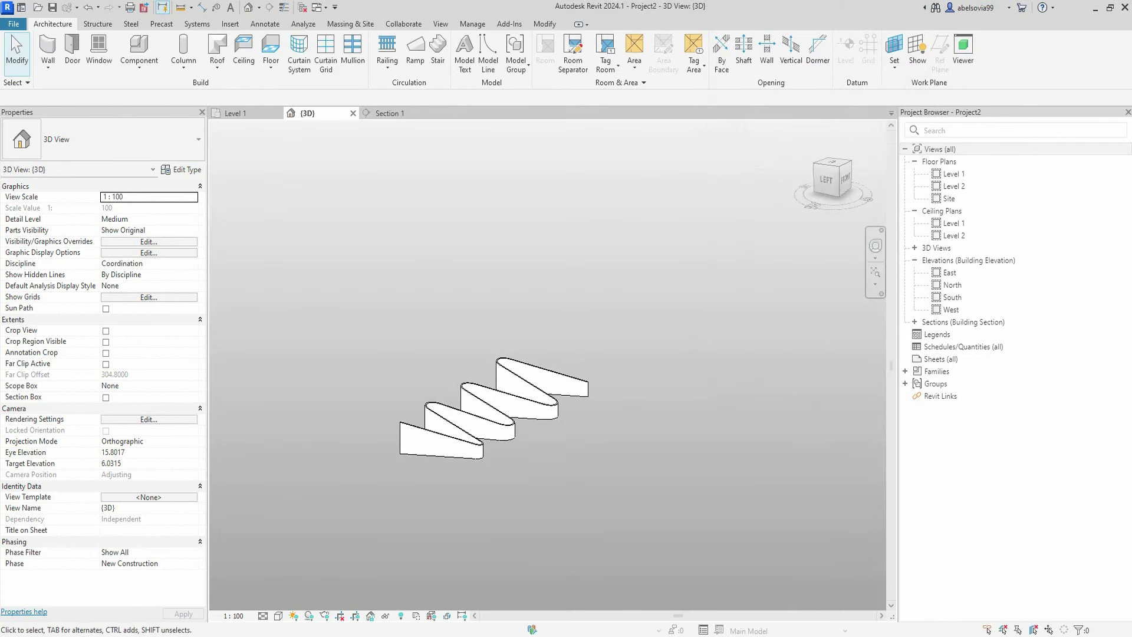
left_click(263, 616)
Set Fine detail level and inspect the wall from front, right, back, left and corner views.
left_click(277, 602)
scroll(434, 441, "up", 3)
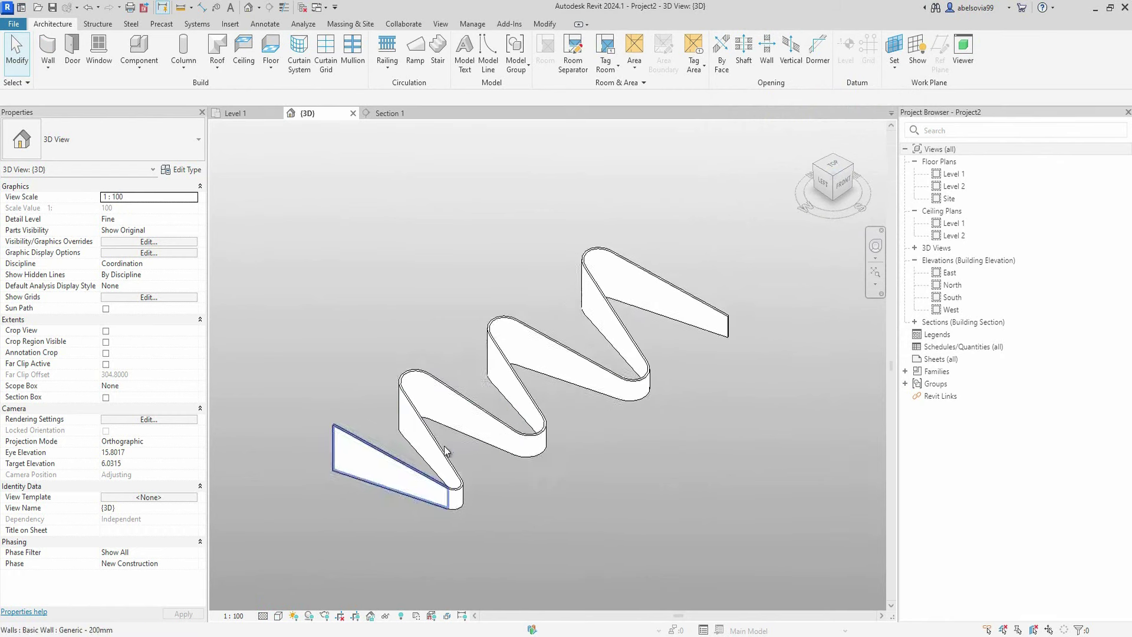
middle_click_drag(433, 441, 445, 449, "shift")
left_click(840, 184)
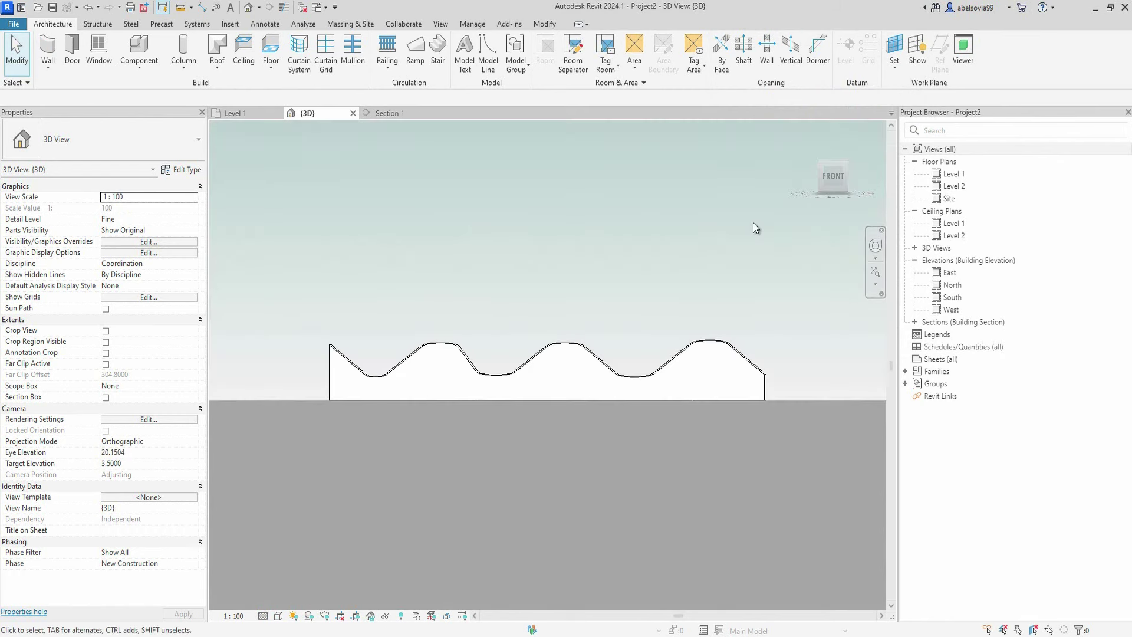
left_click(855, 175)
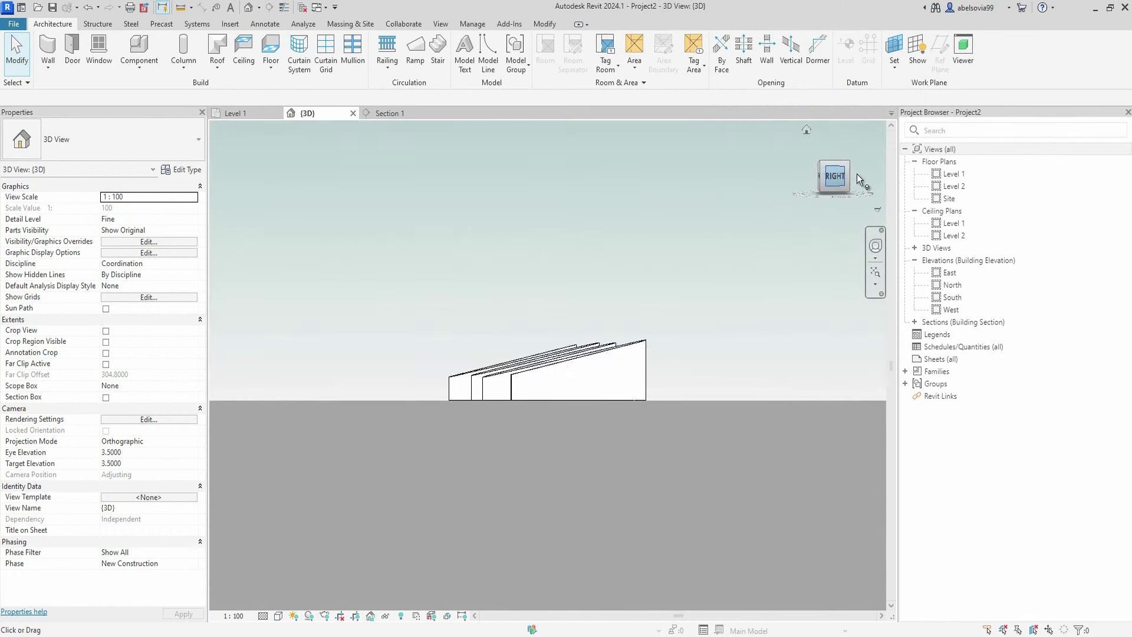
left_click(857, 173)
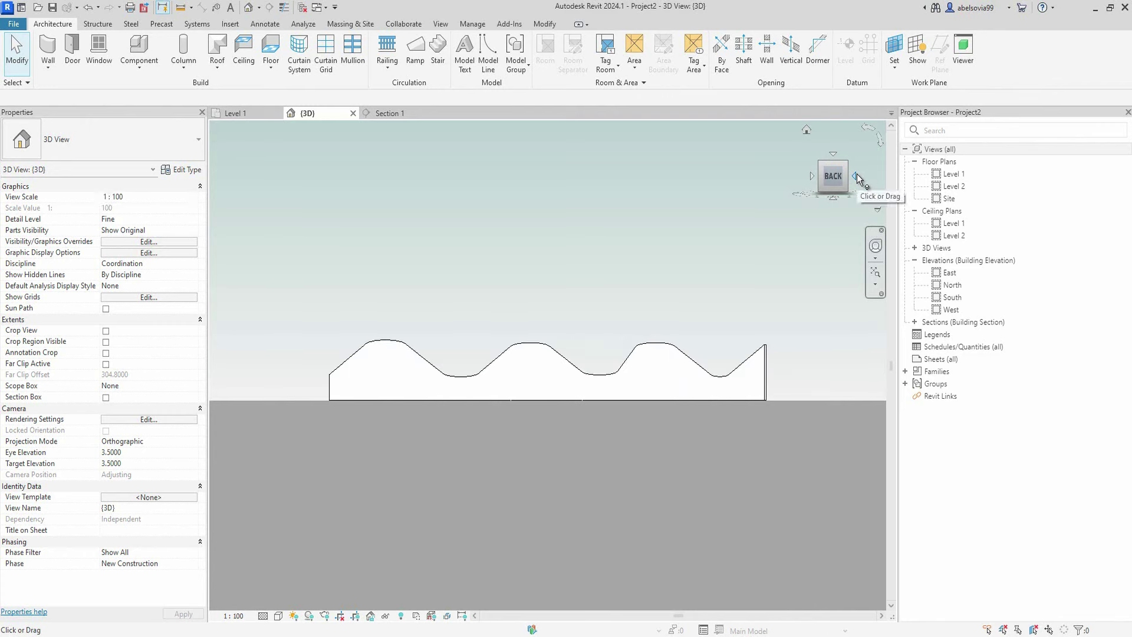
left_click(857, 173)
left_click(848, 161)
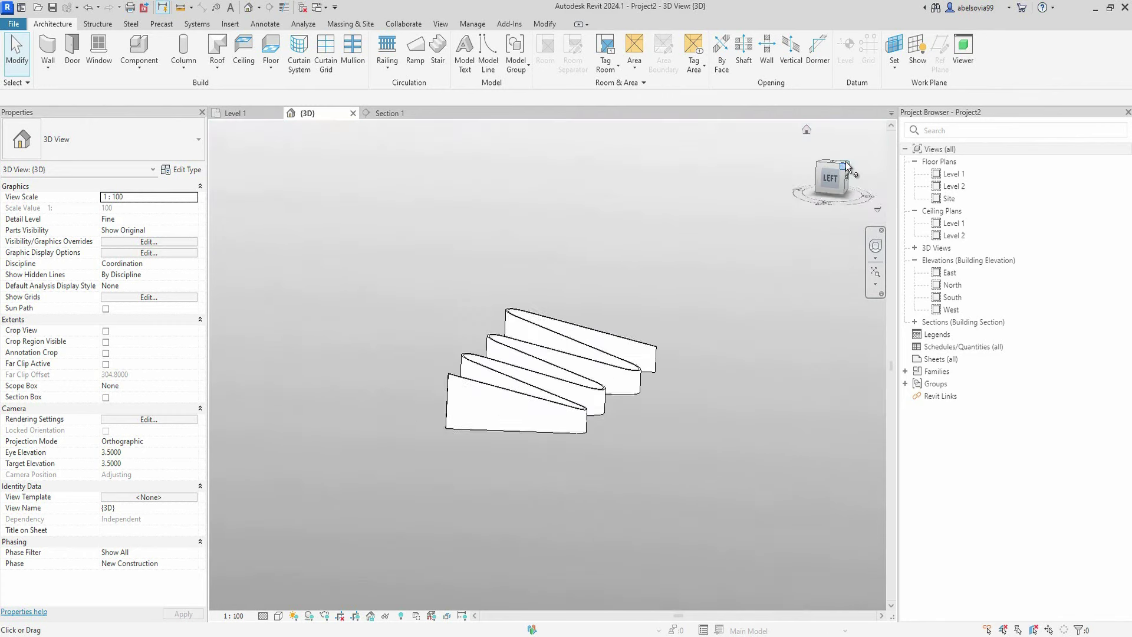
scroll(616, 466, "down", 2)
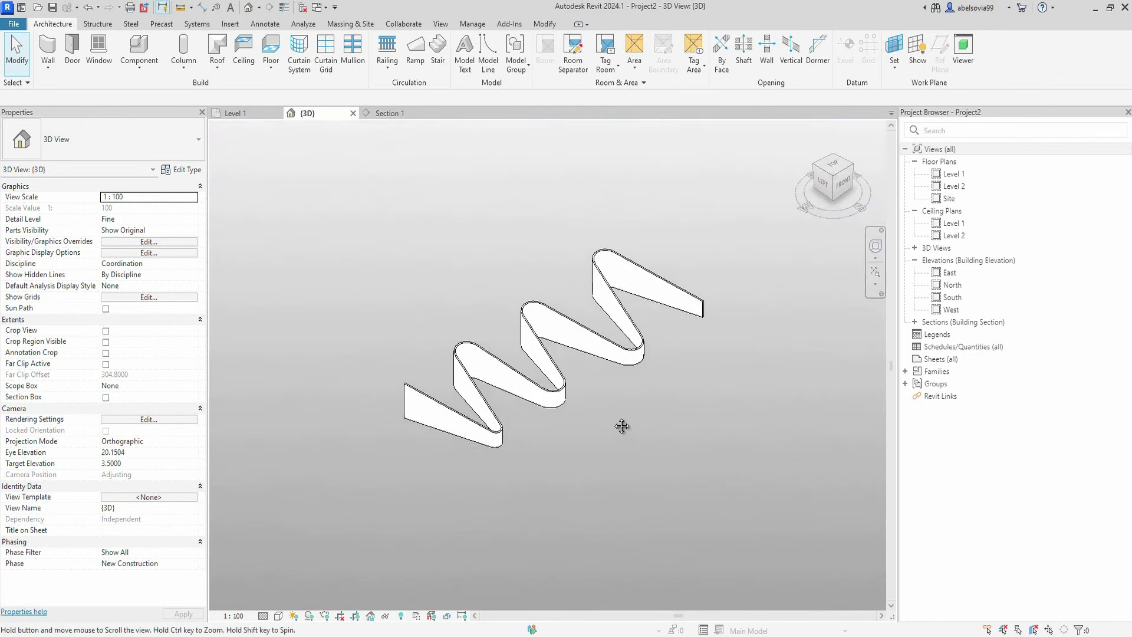